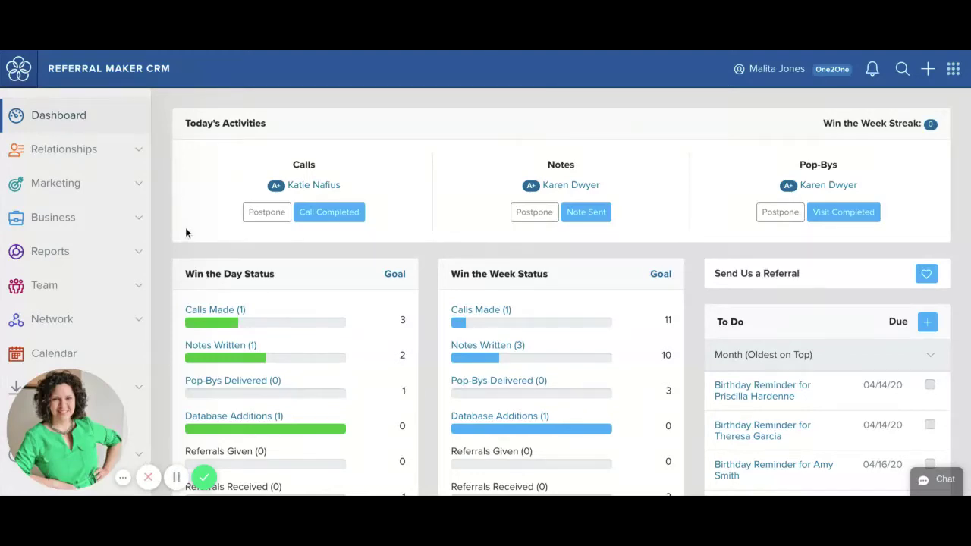
Expand the Marketing section in the sidebar and look through its tools
left_click(138, 187)
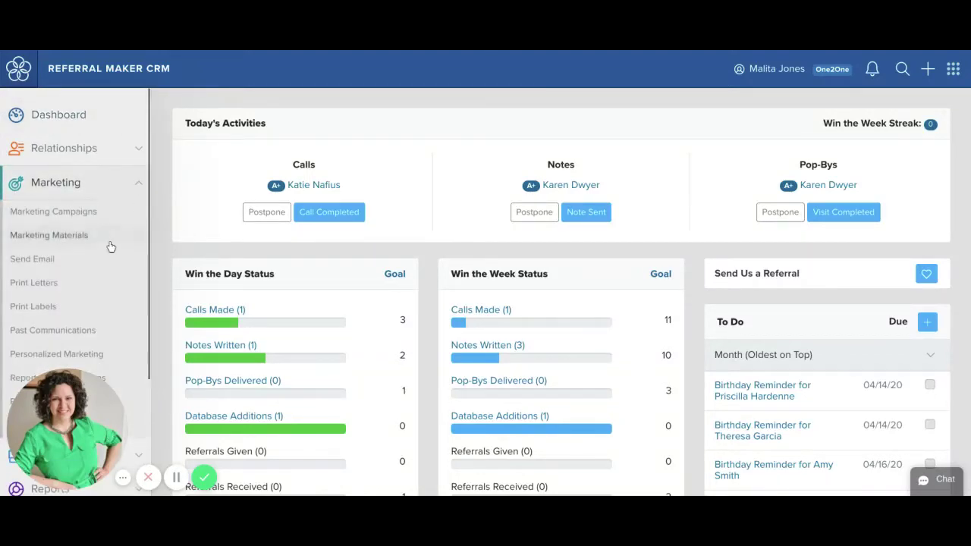
scroll(110, 246, "down", 3)
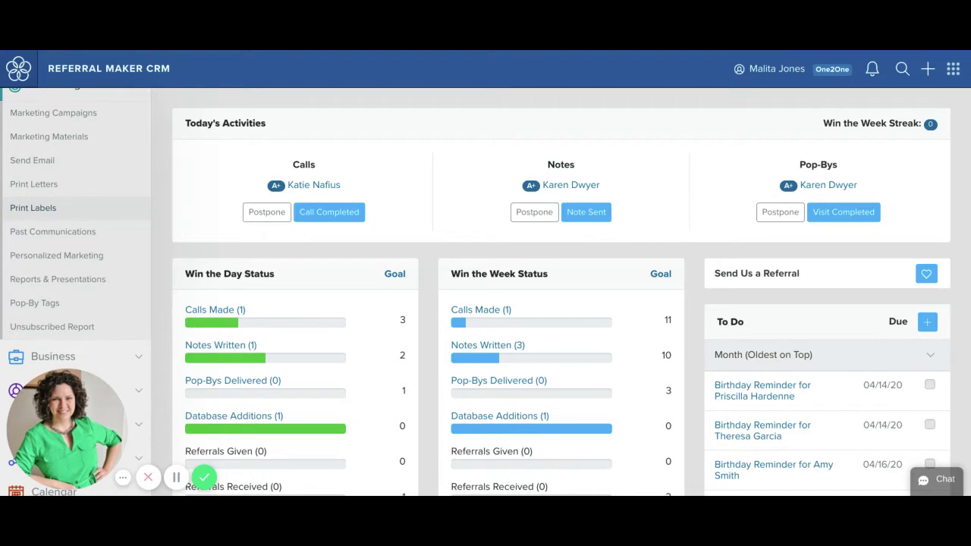
scroll(76, 228, "up", 1)
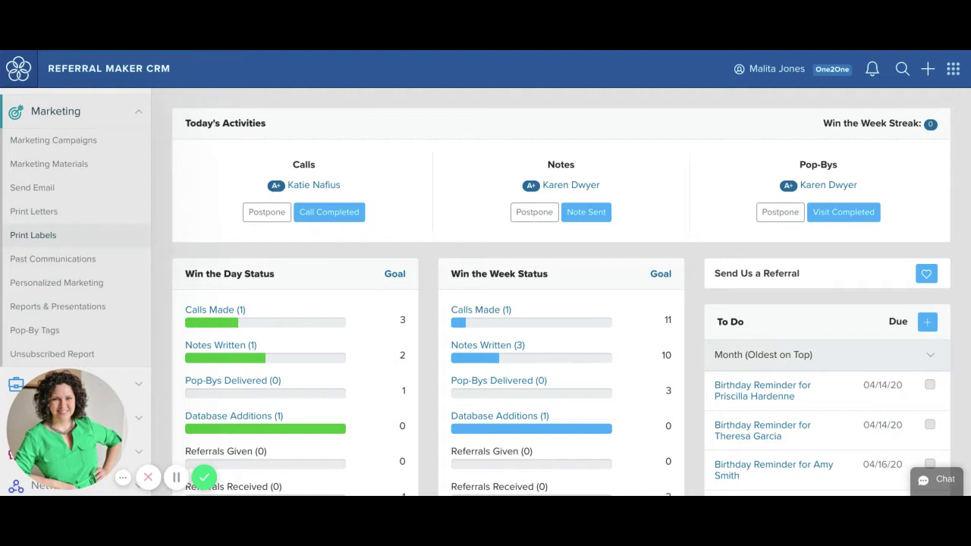
Open Marketing Materials and review the Cyber Security item of value and its archive
left_click(67, 172)
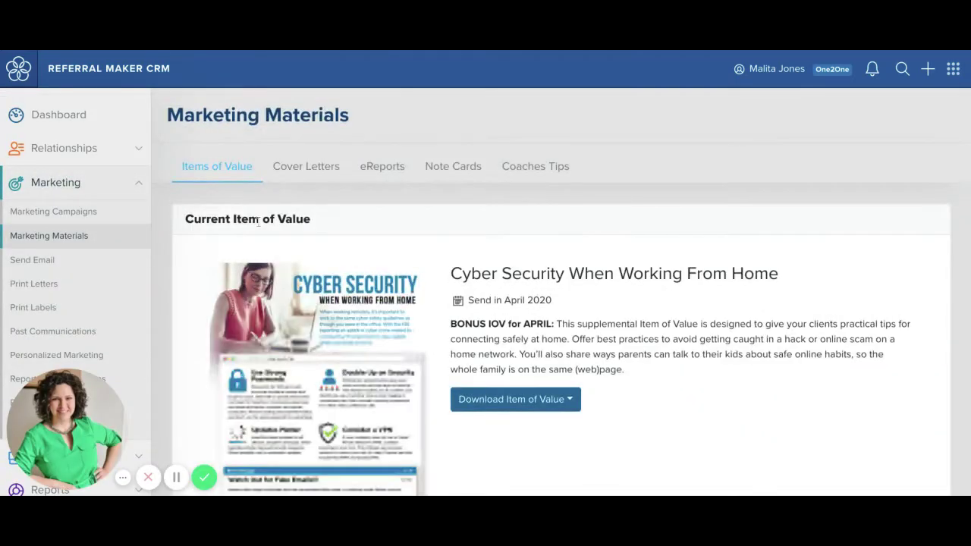
scroll(258, 221, "down", 3)
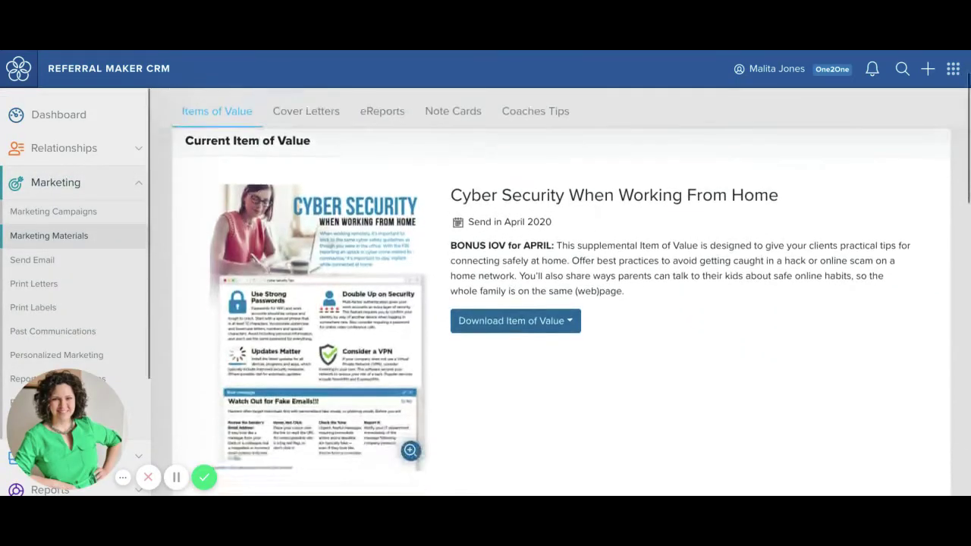
scroll(561, 304, "down", 3)
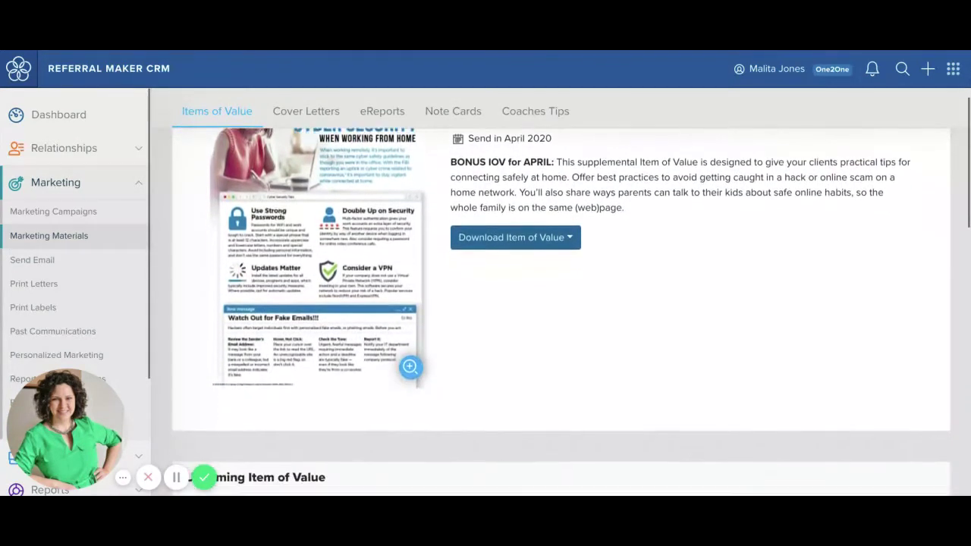
scroll(292, 286, "down", 2)
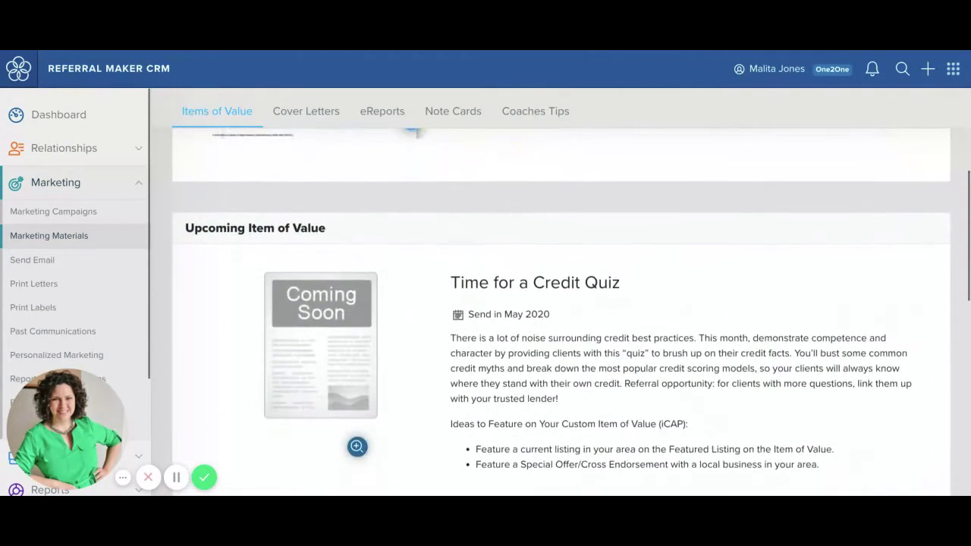
scroll(292, 286, "down", 3)
scroll(562, 304, "down", 3)
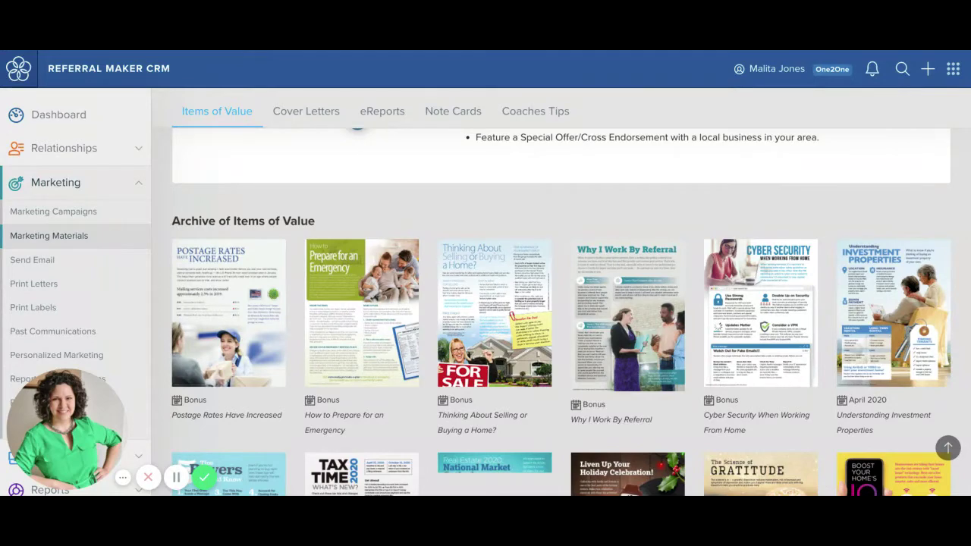
scroll(562, 310, "down", 2)
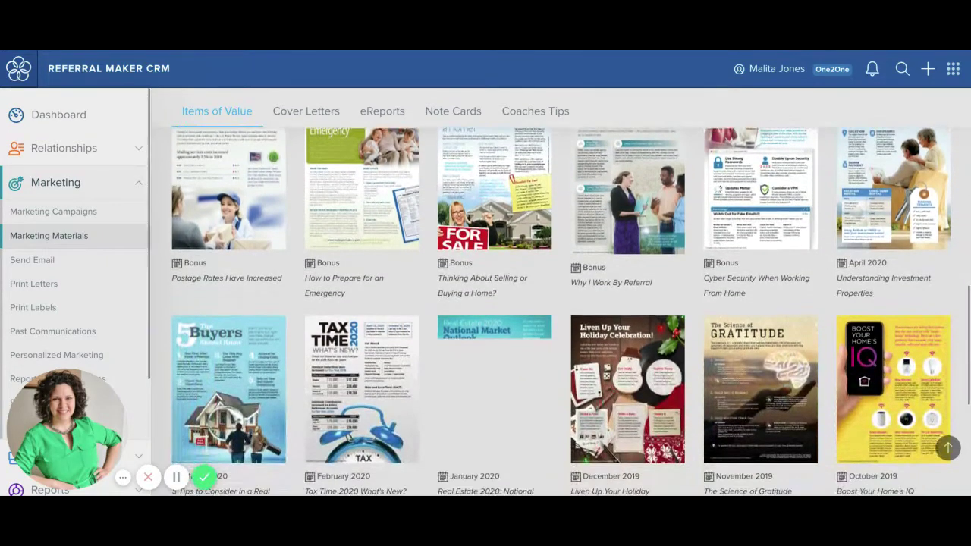
scroll(561, 311, "up", 8)
scroll(562, 311, "up", 4)
Show the Cover Letters tab and look through the cover letter archive
left_click(323, 177)
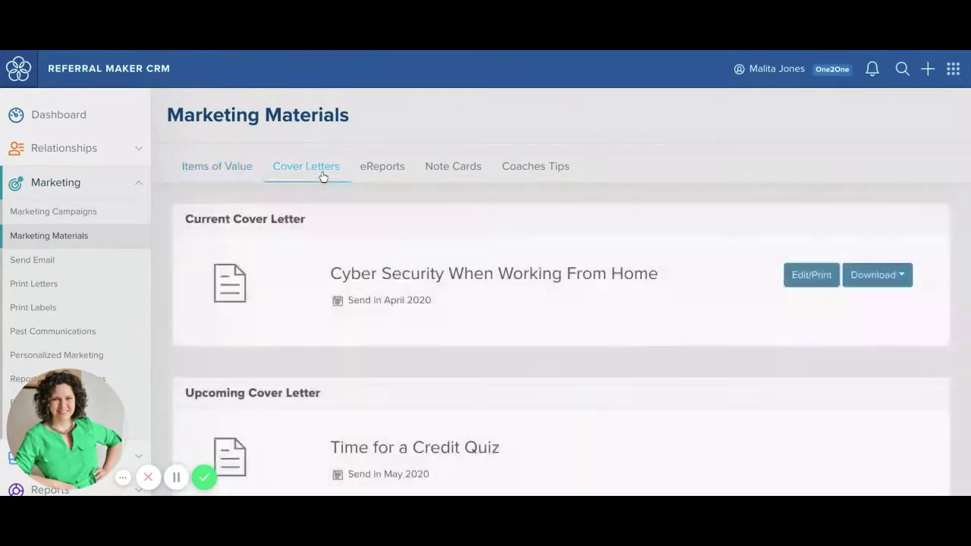
scroll(324, 177, "down", 3)
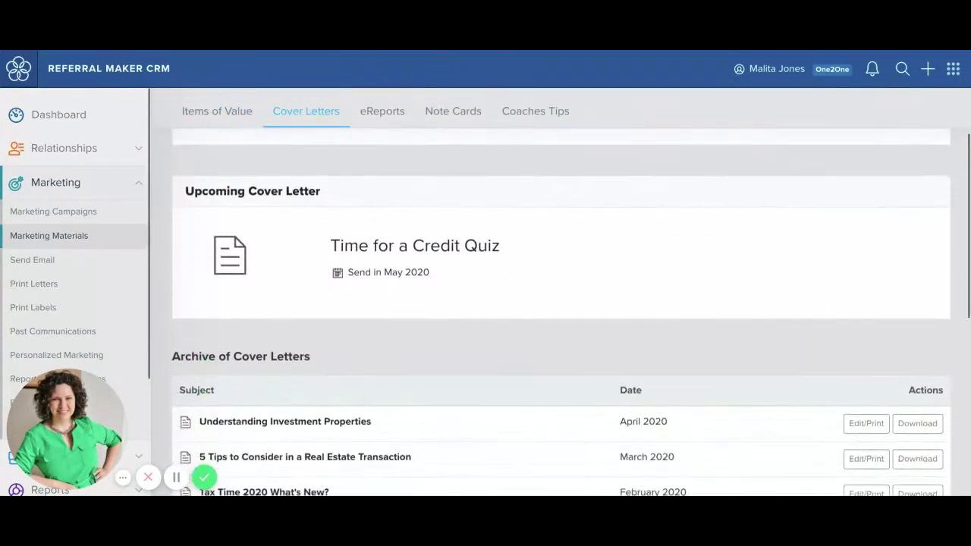
scroll(561, 311, "down", 3)
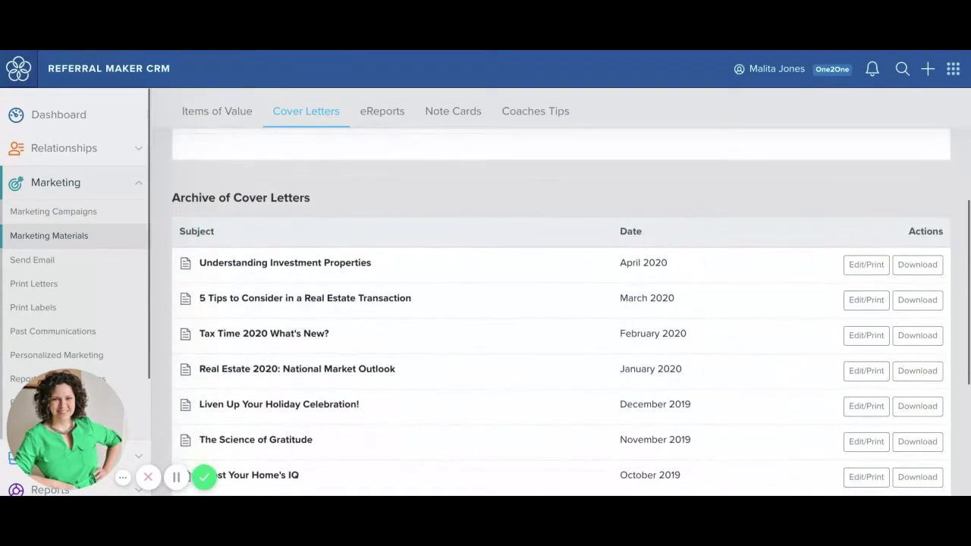
scroll(561, 311, "up", 3)
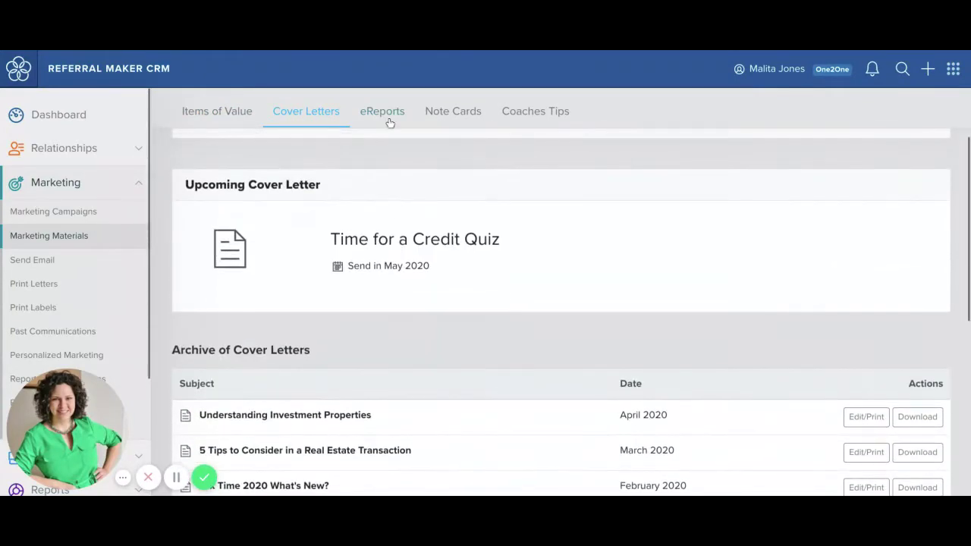
Switch to eReports, browse the current COVID-19 report and archive, then return to the top
left_click(389, 119)
scroll(367, 251, "up", 3)
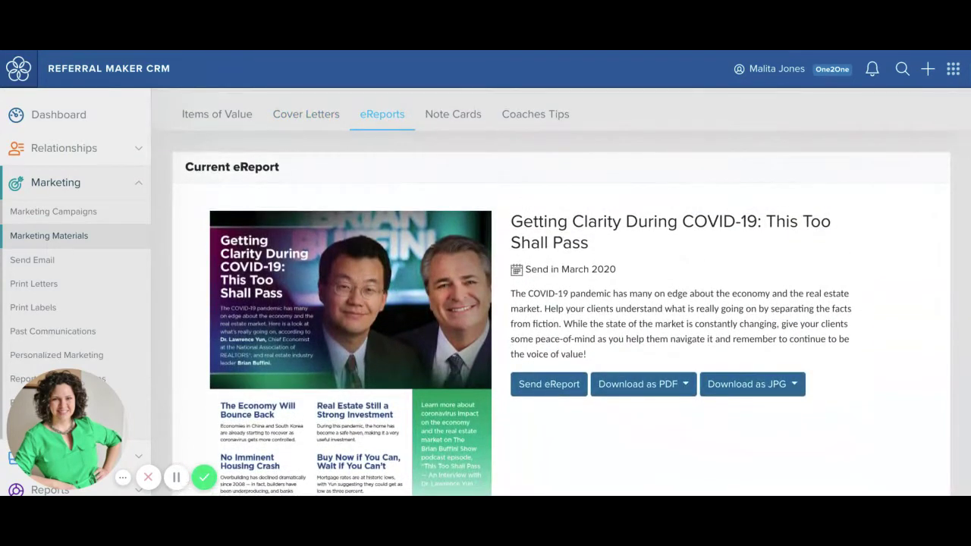
scroll(559, 292, "down", 8)
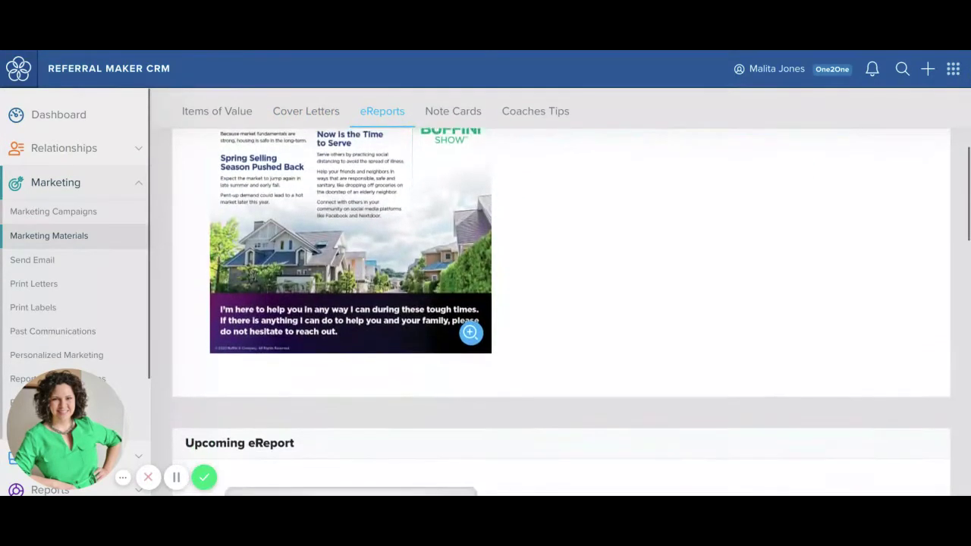
scroll(559, 311, "down", 2)
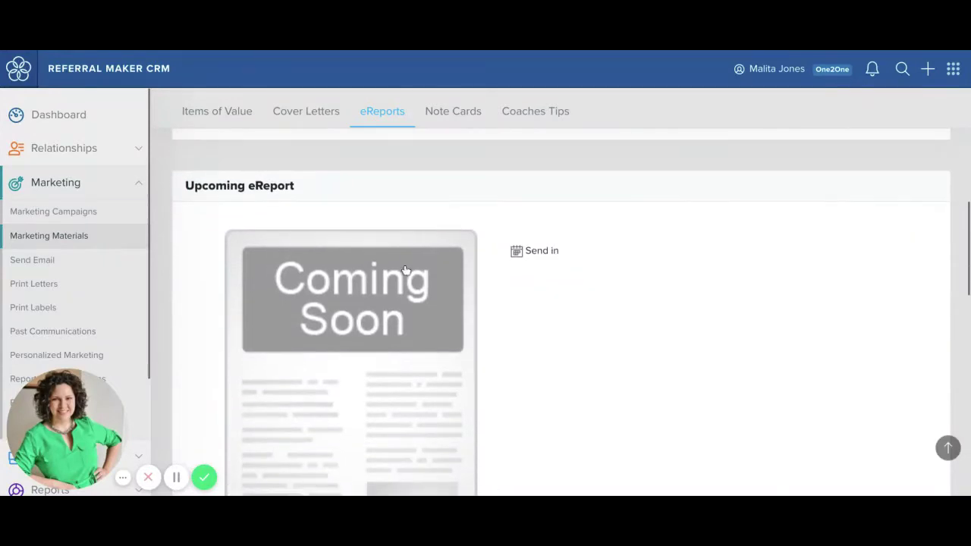
scroll(385, 328, "down", 5)
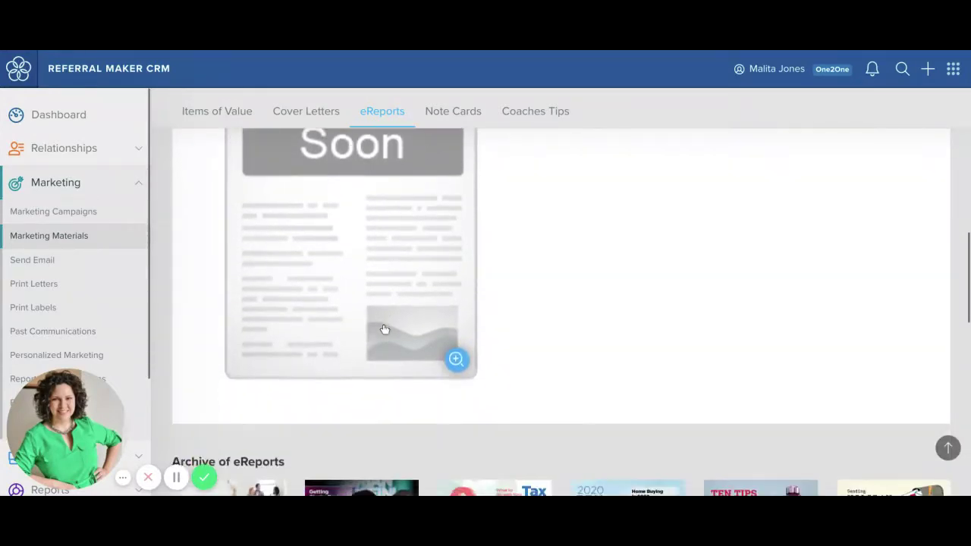
left_click(379, 436)
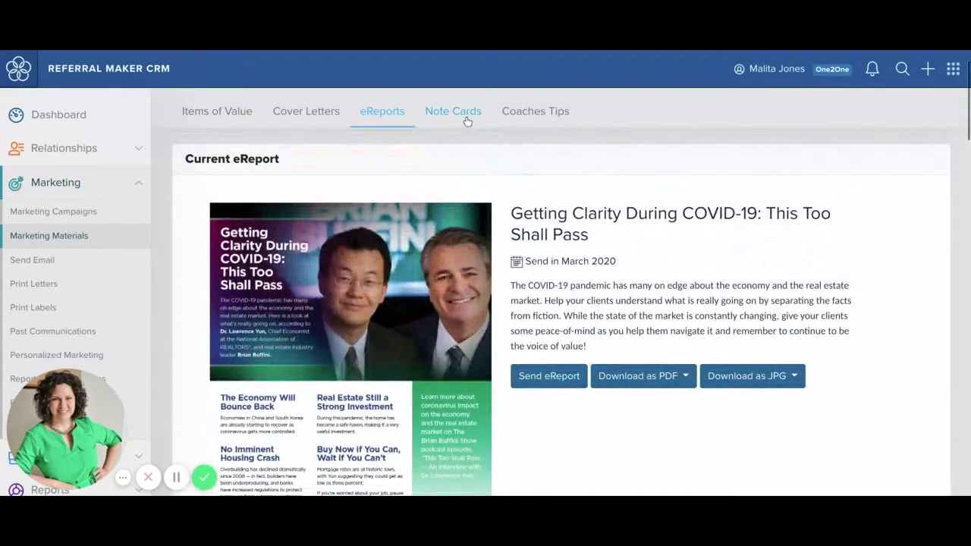
left_click(463, 115)
scroll(490, 192, "down", 4)
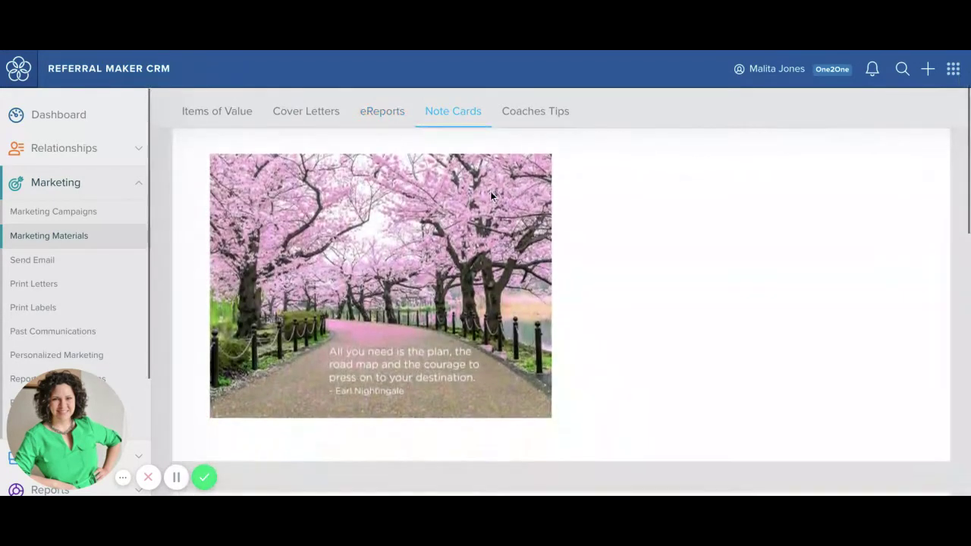
scroll(490, 303, "down", 4)
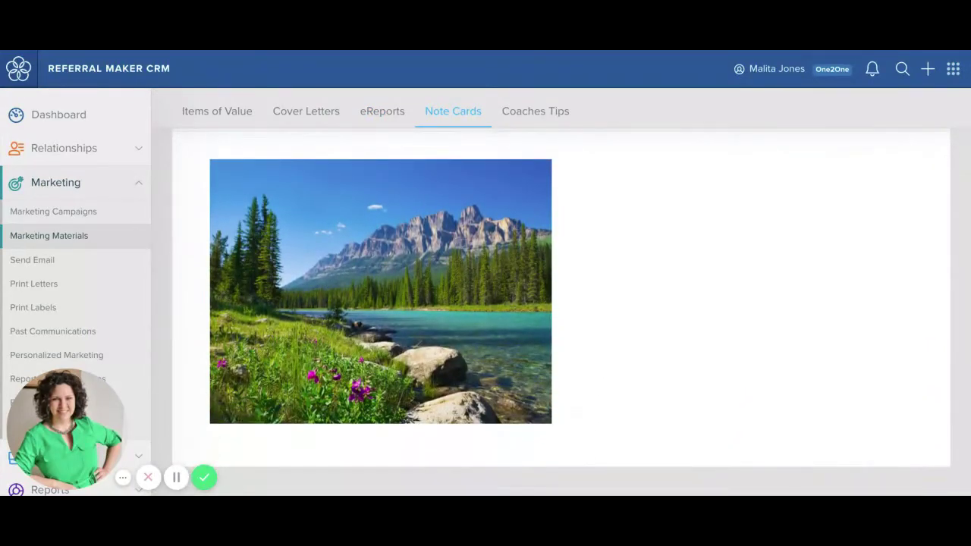
left_click(562, 118)
scroll(570, 178, "up", 3)
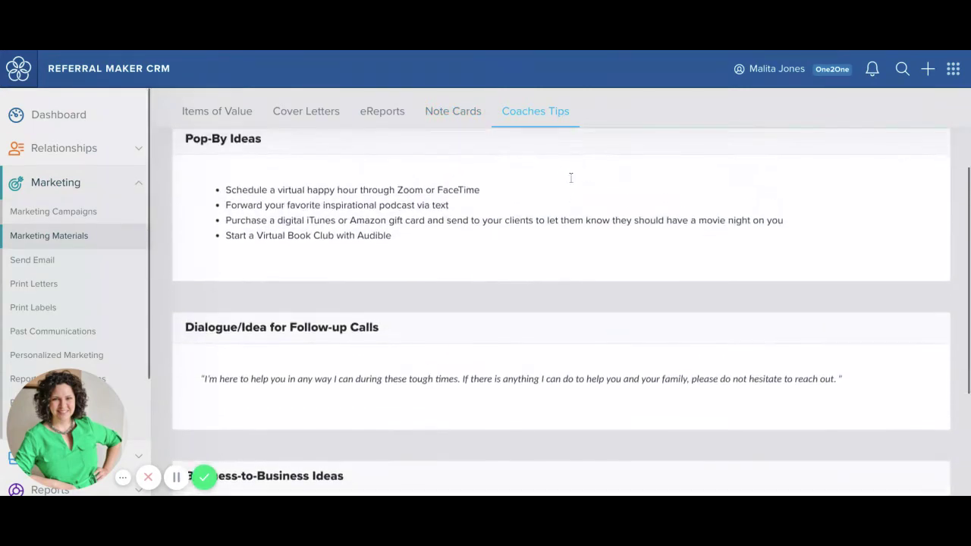
scroll(570, 178, "up", 3)
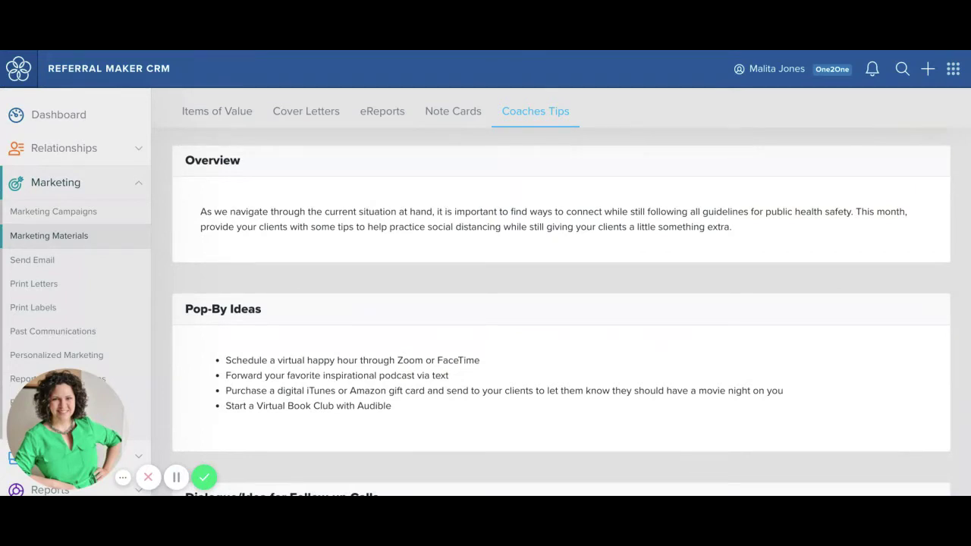
On Print Letters, choose the IOV group as the letter's recipients
left_click(47, 291)
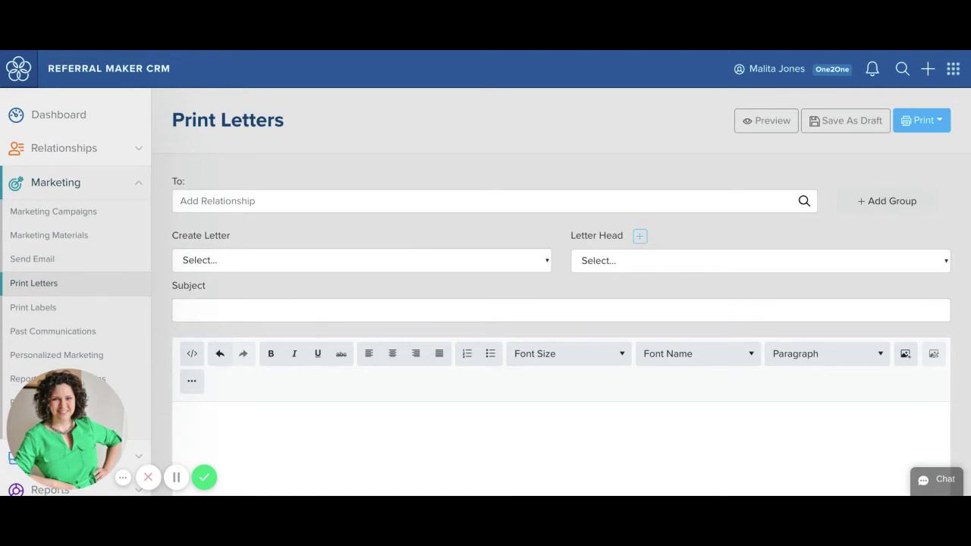
left_click(888, 205)
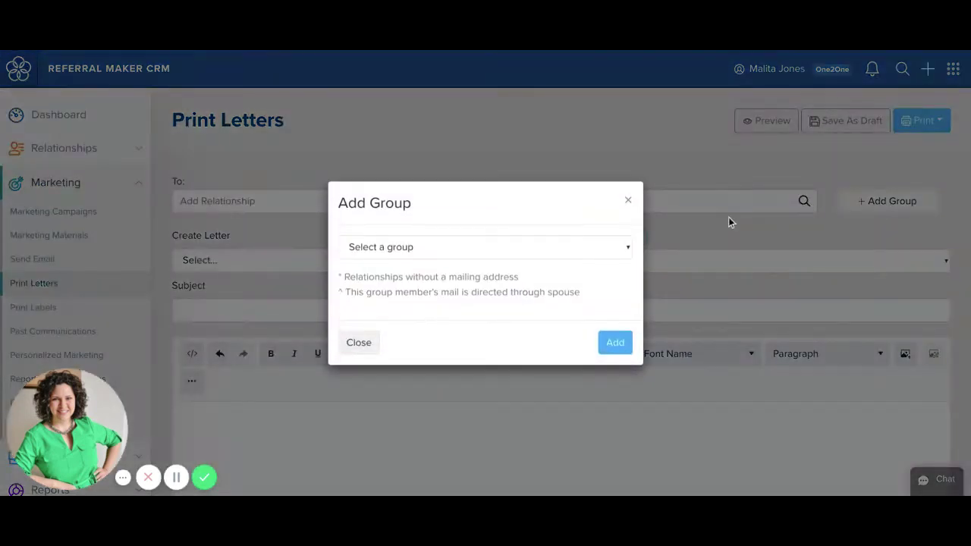
left_click(616, 250)
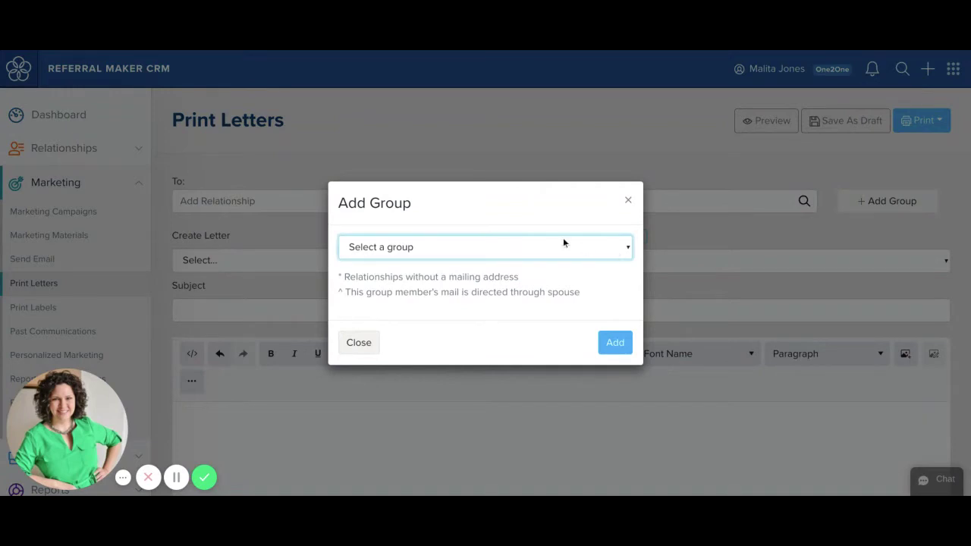
left_click(433, 168)
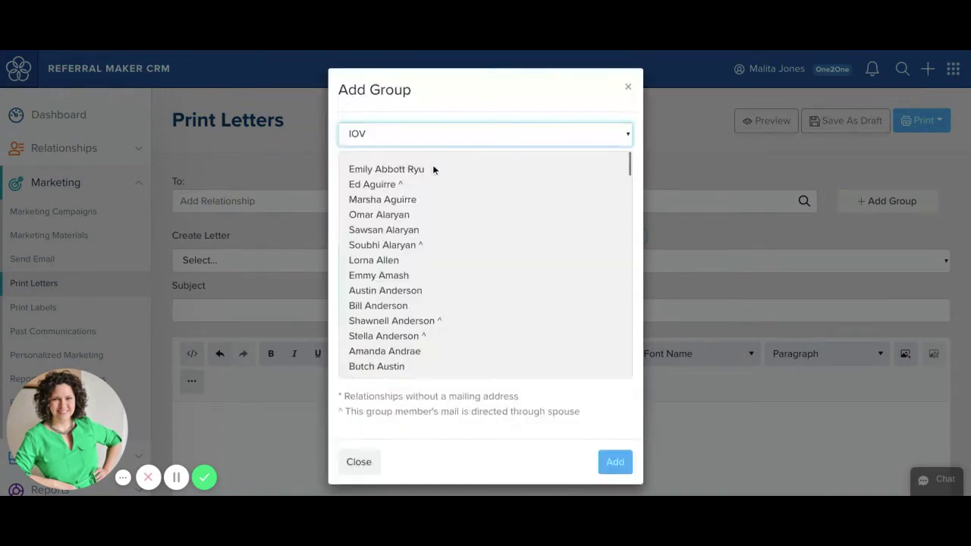
Add the IOV group and load the 'Cyber Security When Working From Home' letter
left_click(616, 462)
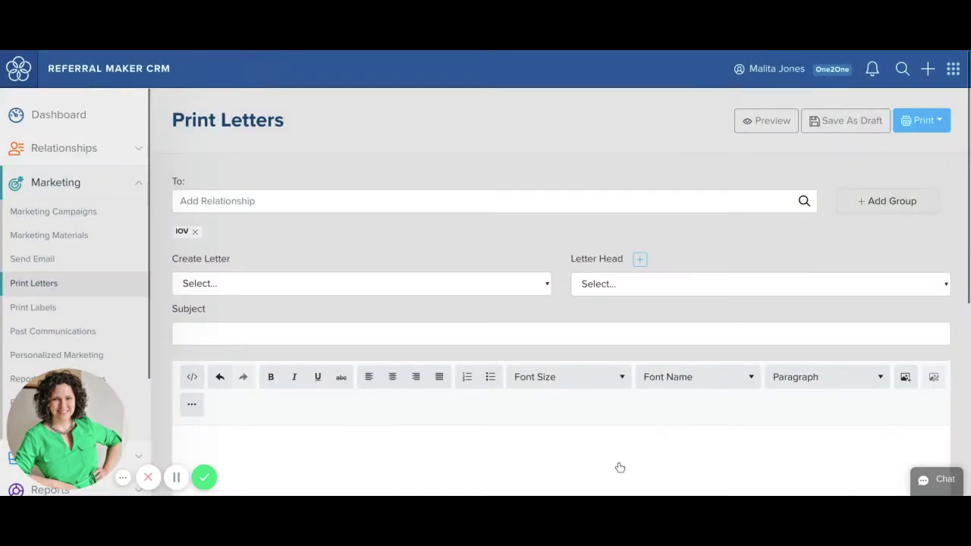
left_click(508, 288)
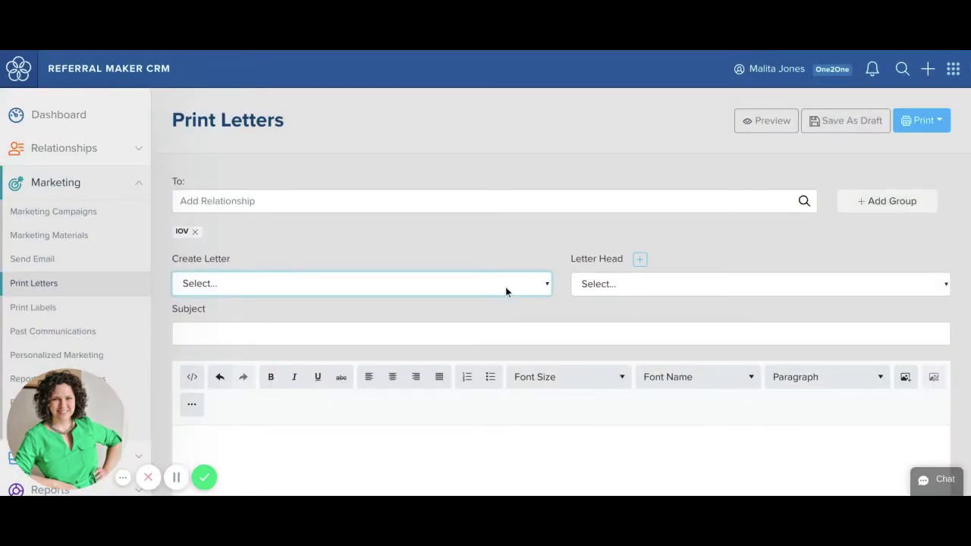
left_click(472, 267)
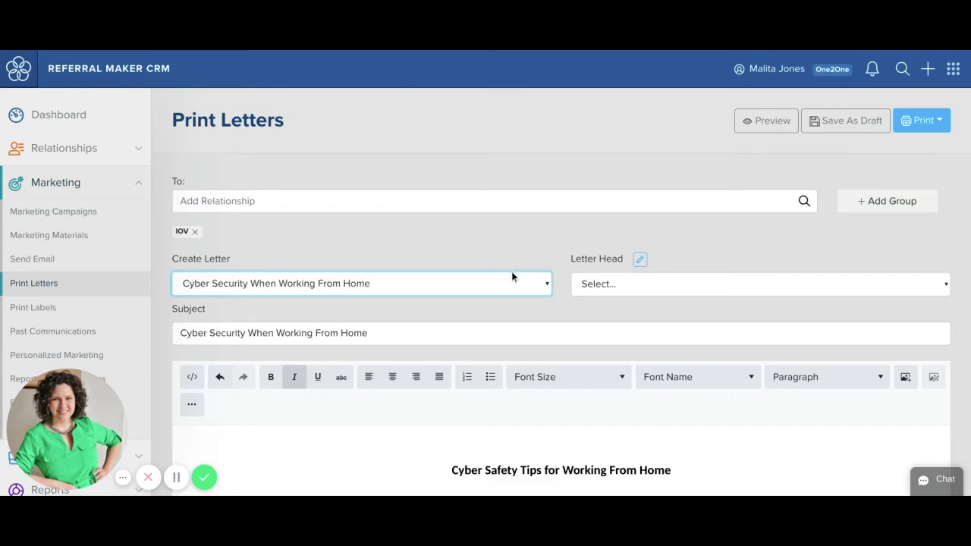
Apply the Side Margin letterhead and review the letter
left_click(641, 285)
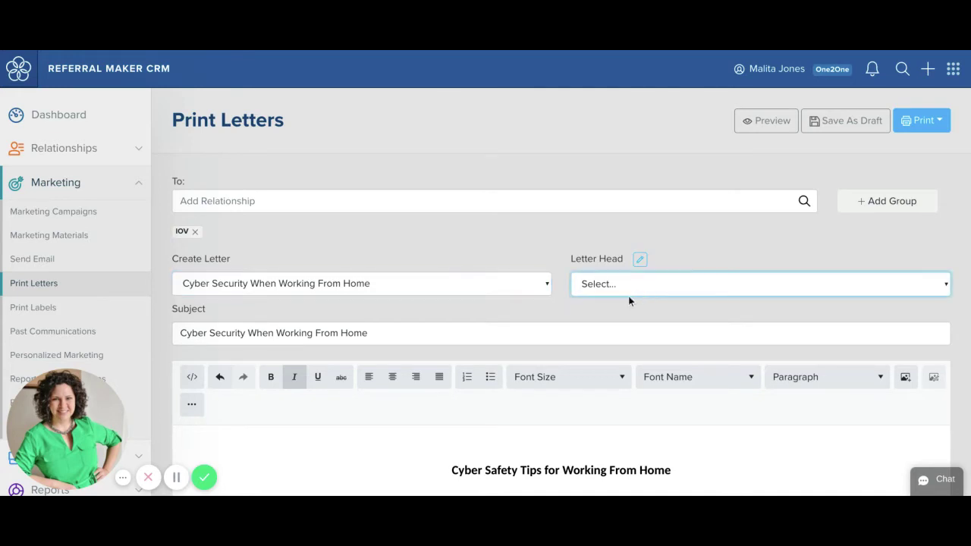
left_click(618, 331)
scroll(621, 316, "down", 1)
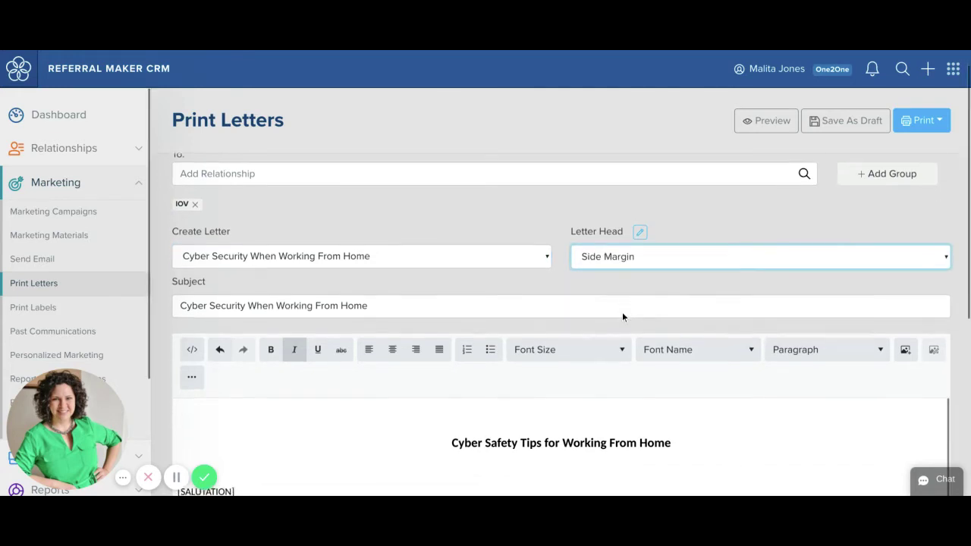
scroll(561, 318, "down", 1)
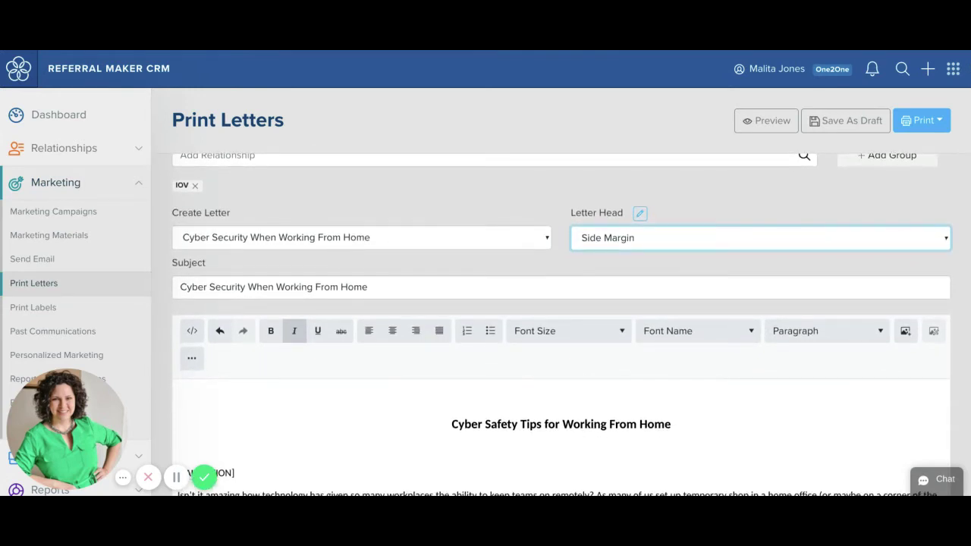
scroll(651, 265, "down", 2)
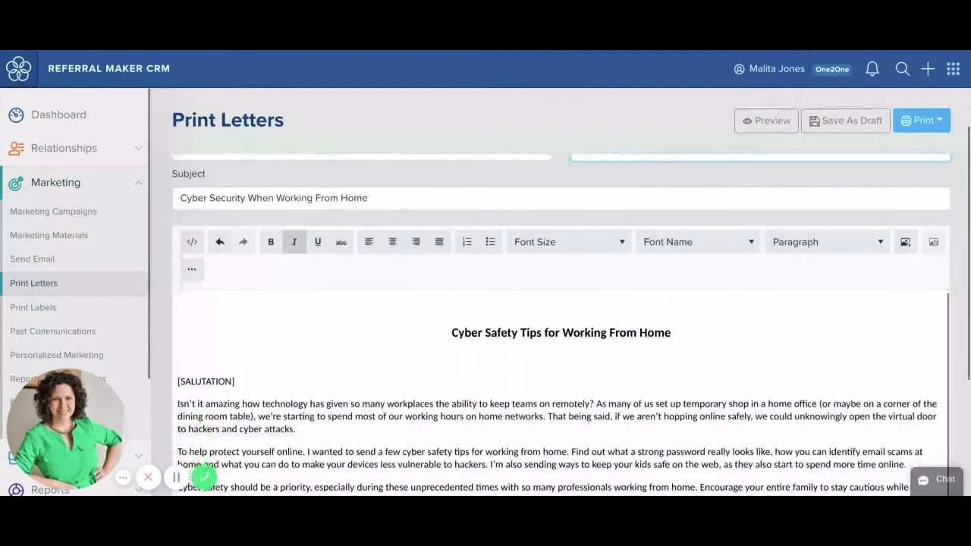
scroll(674, 198, "down", 2)
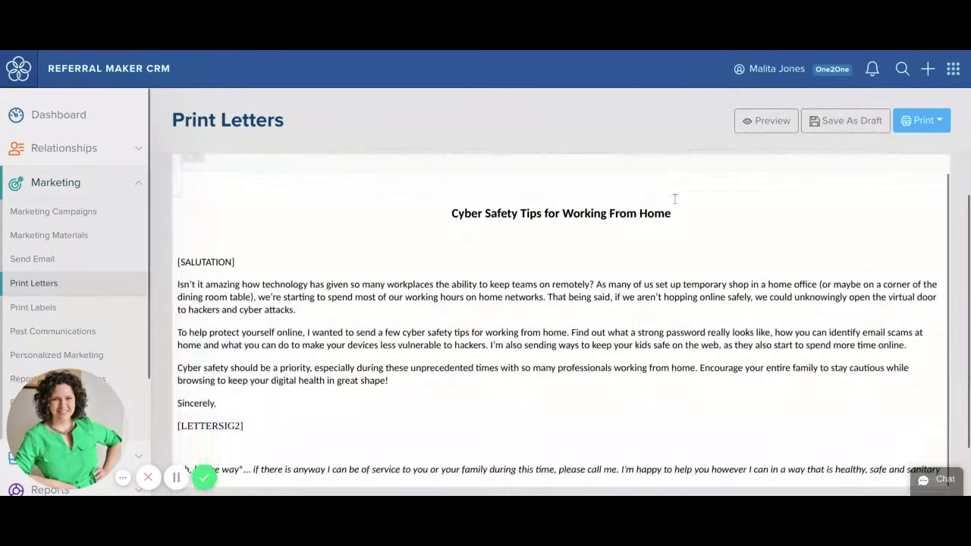
scroll(675, 199, "up", 2)
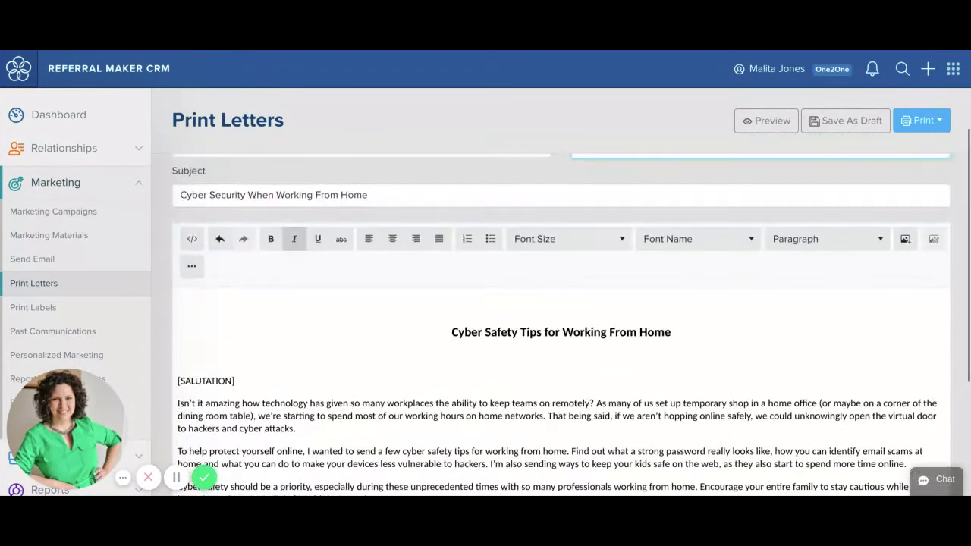
left_click(677, 252)
scroll(677, 252, "down", 2)
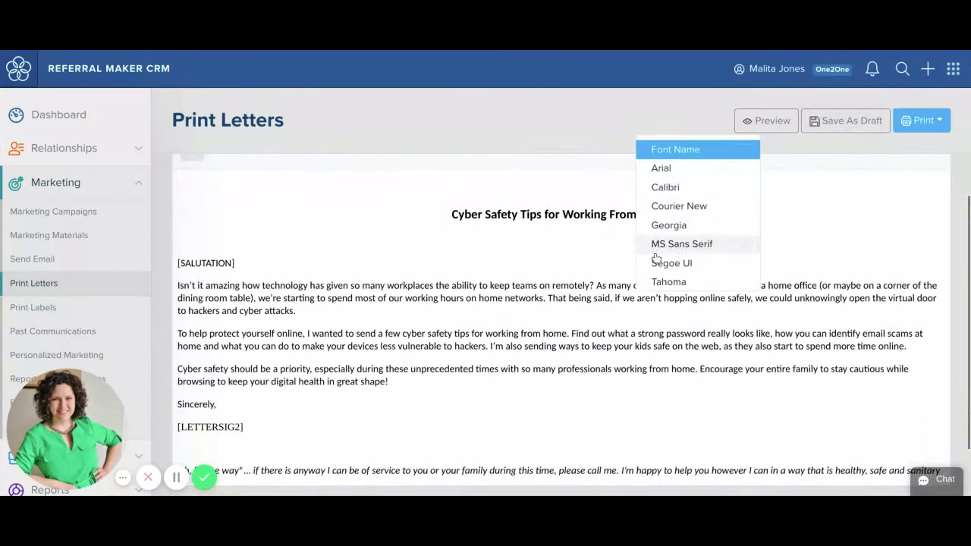
left_click(535, 315)
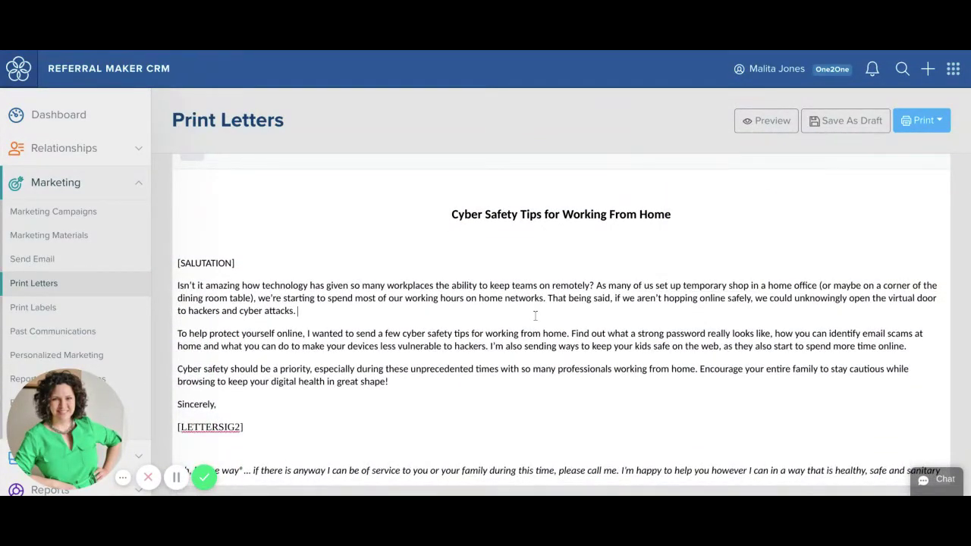
scroll(535, 315, "down", 1)
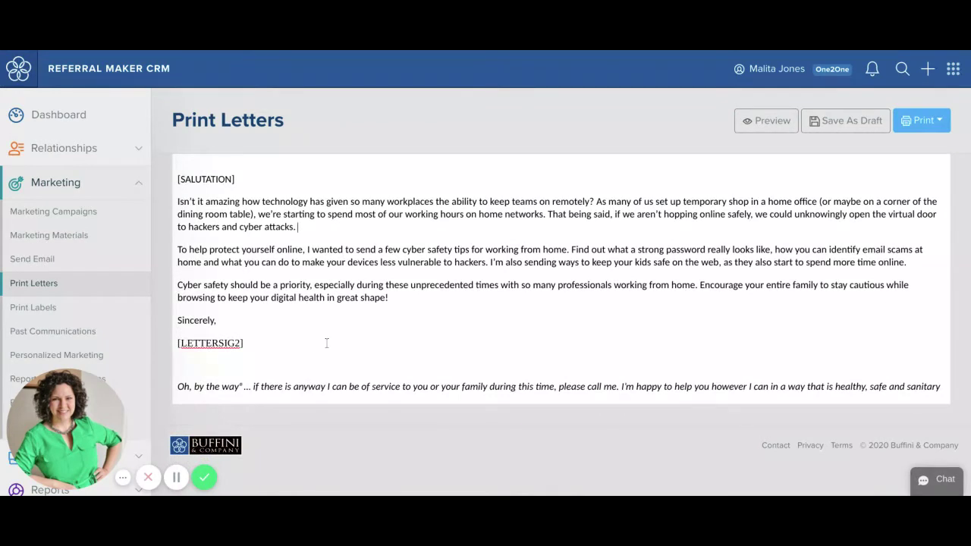
Generate a PDF preview of the Cyber Security letter and dismiss the ready notice
left_click(782, 129)
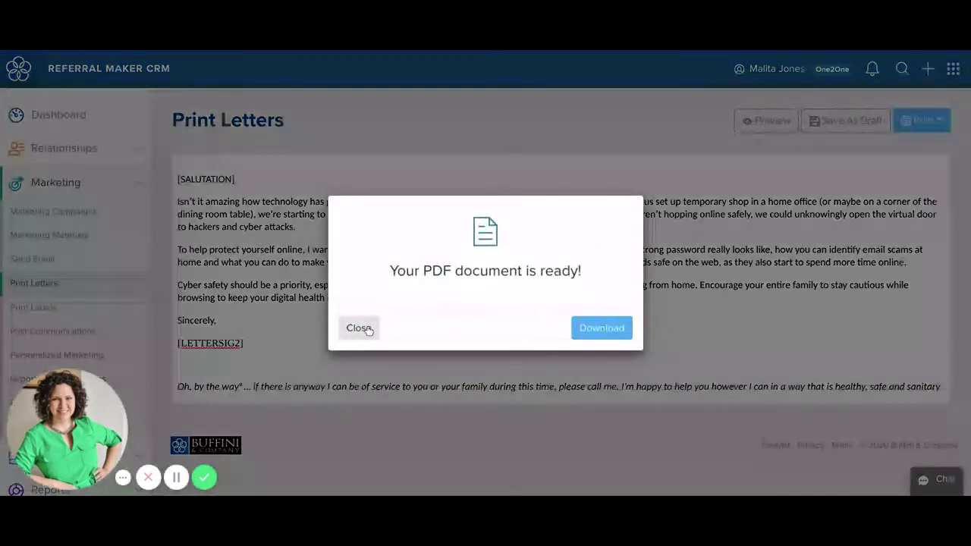
left_click(368, 330)
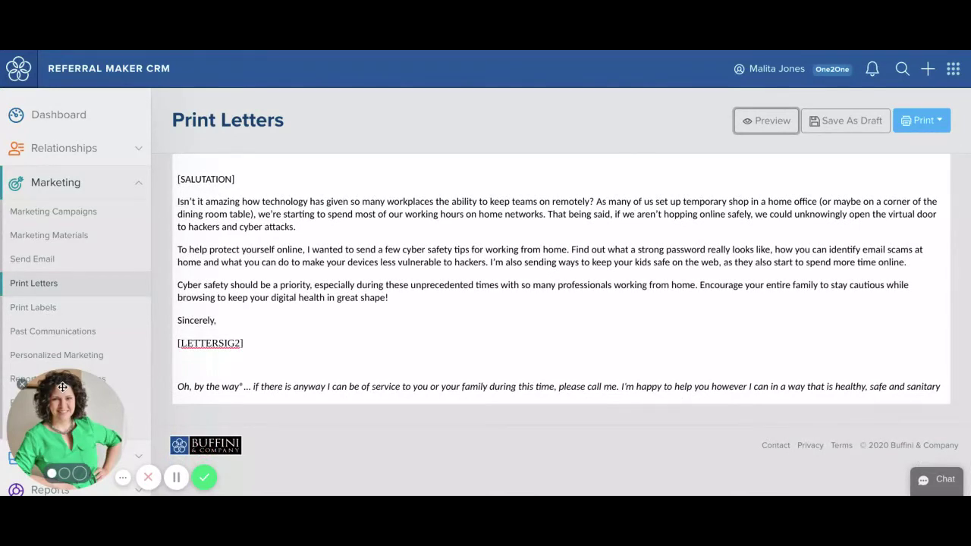
left_click_drag(62, 387, 213, 376)
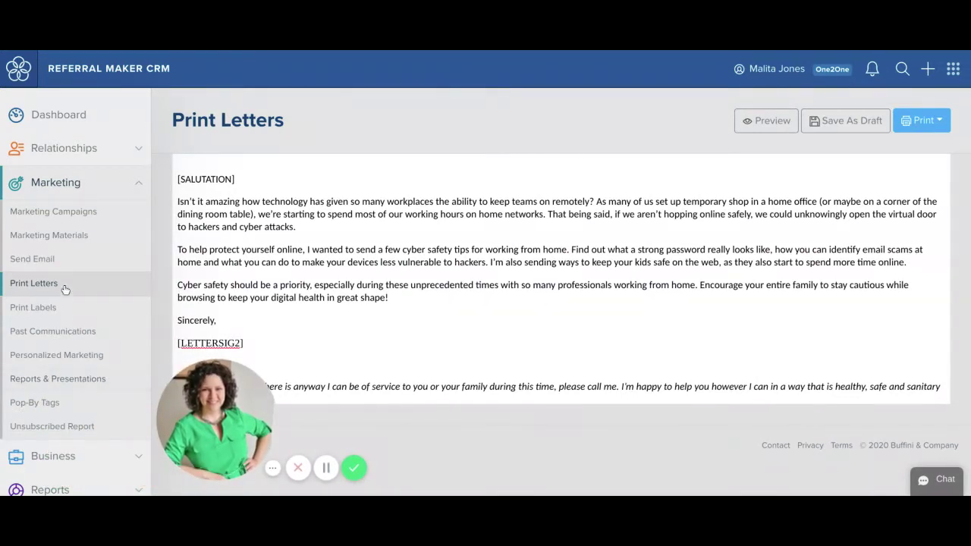
Open Pop-By Tags and filter to Food & Beverage gift ideas for Summer
left_click(48, 405)
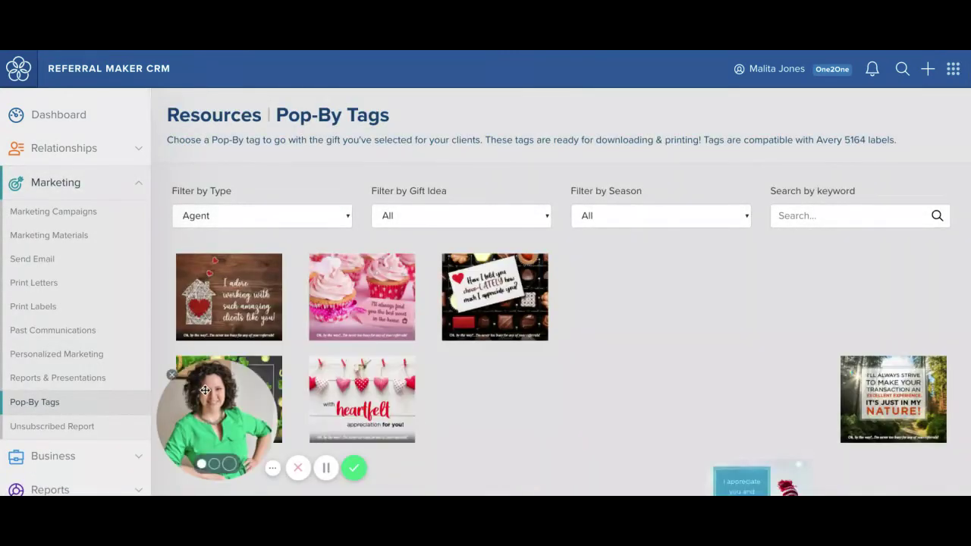
left_click_drag(205, 390, 66, 410)
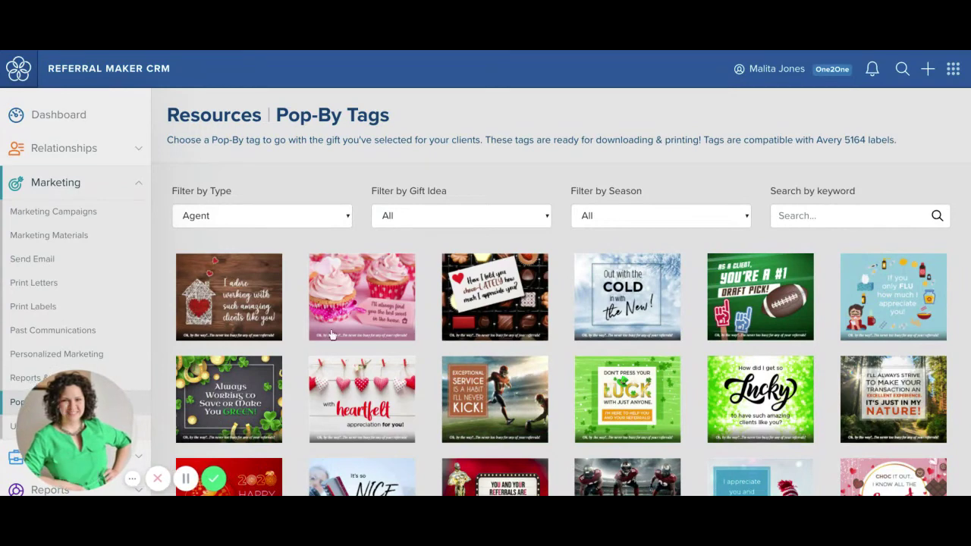
left_click(429, 221)
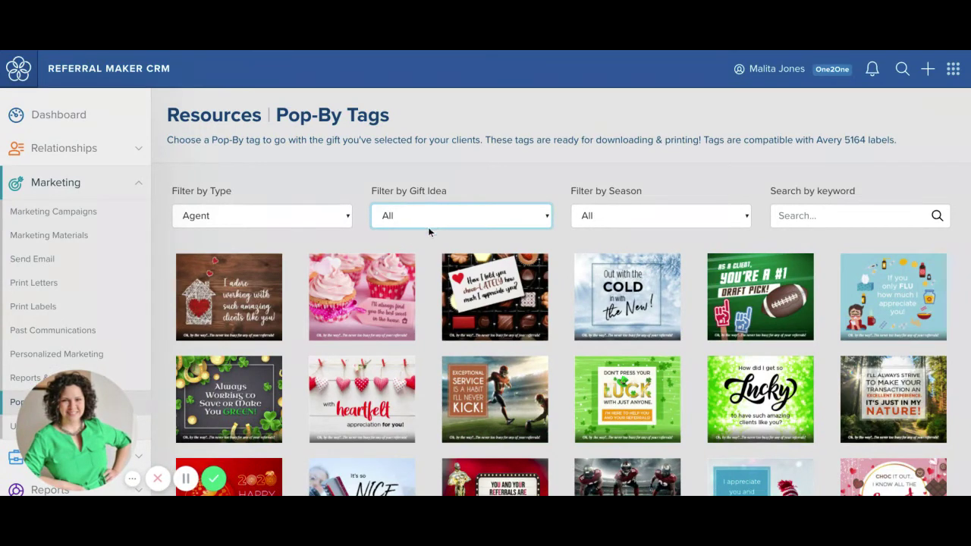
left_click(438, 326)
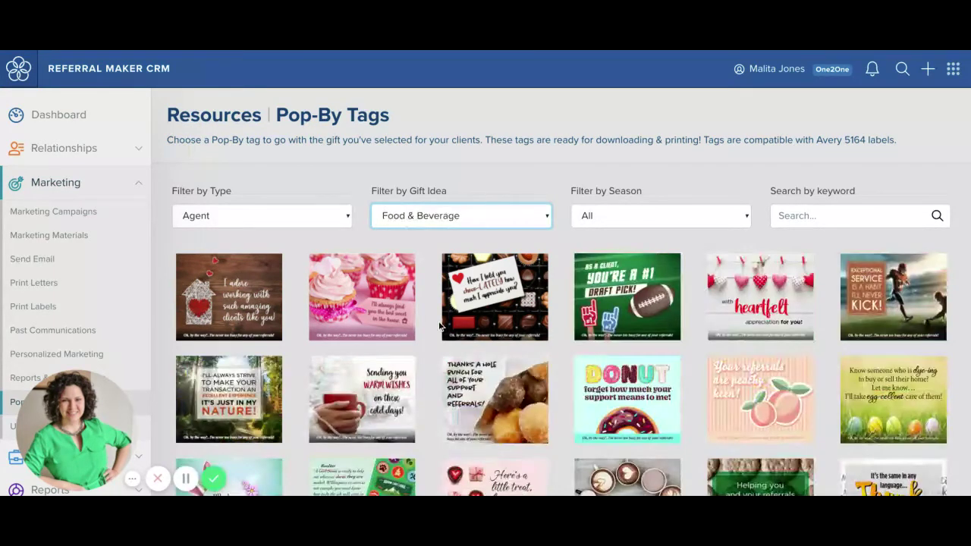
left_click(644, 219)
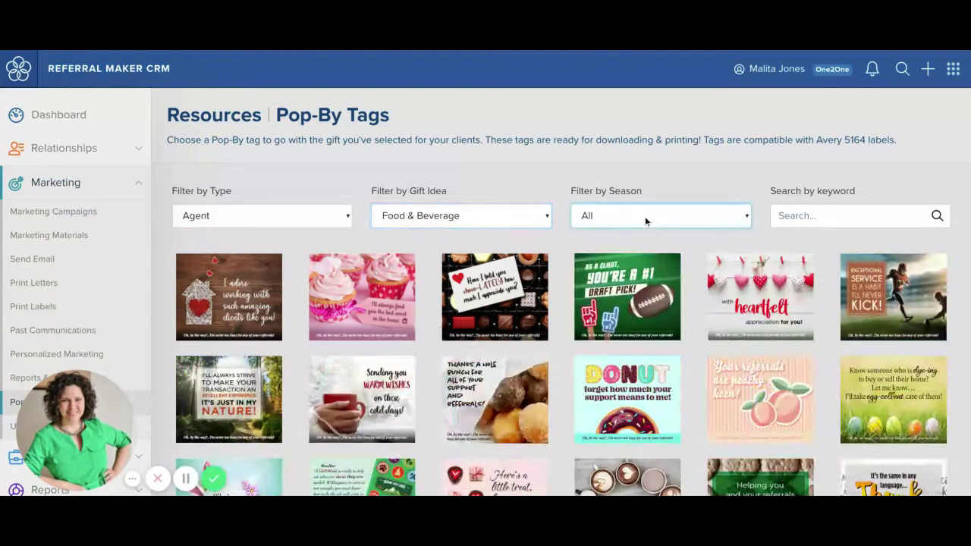
left_click(605, 311)
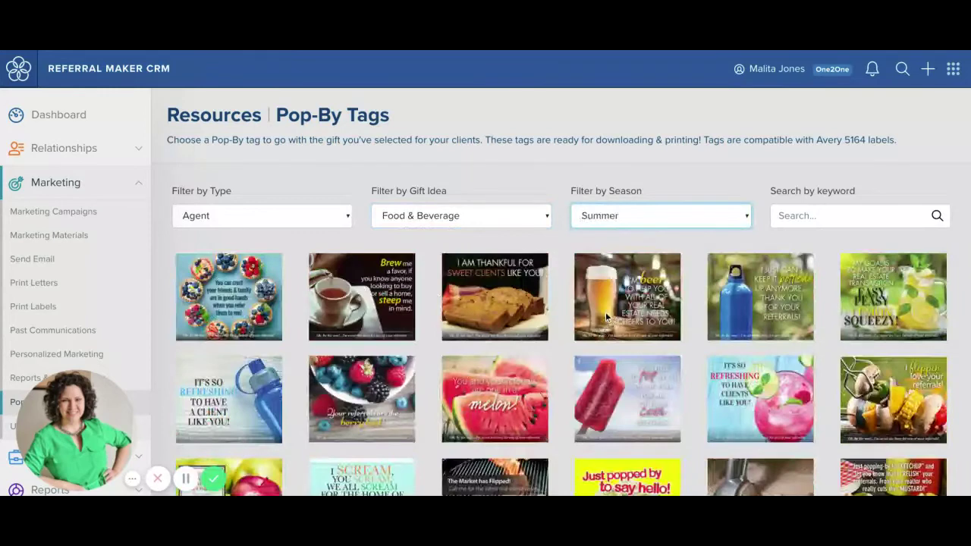
Browse the filtered Food & Beverage Summer tag designs
scroll(606, 311, "down", 2)
scroll(605, 311, "down", 1)
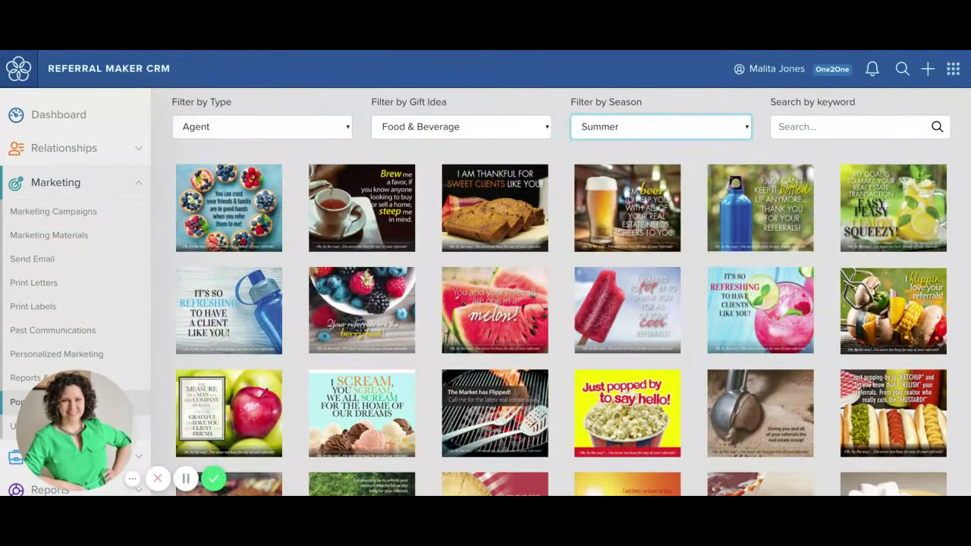
left_click(641, 299)
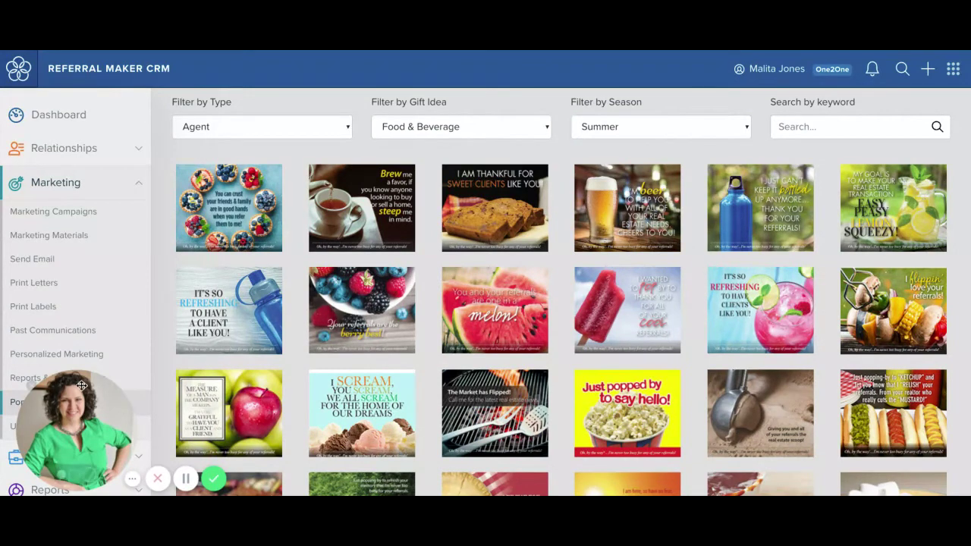
mouse_move(77, 425)
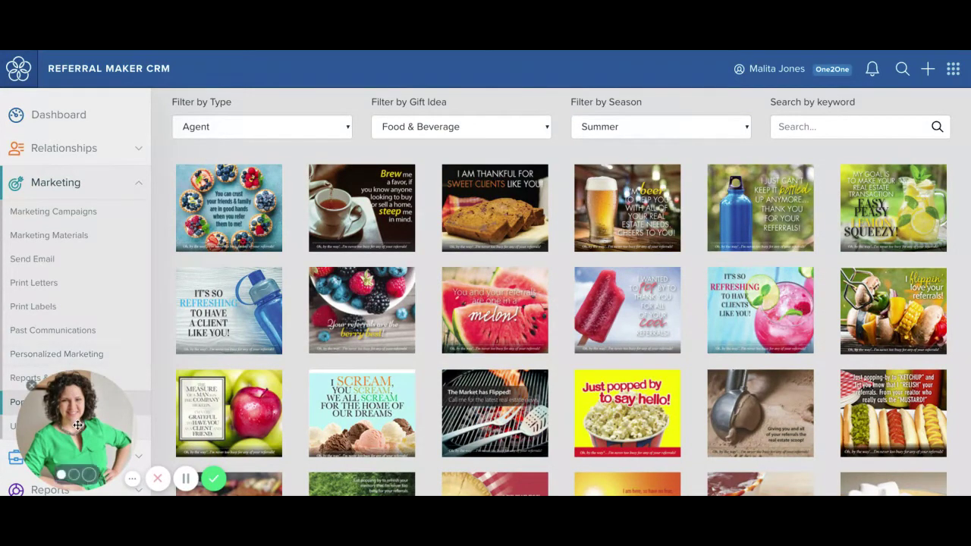
left_click_drag(77, 425, 237, 413)
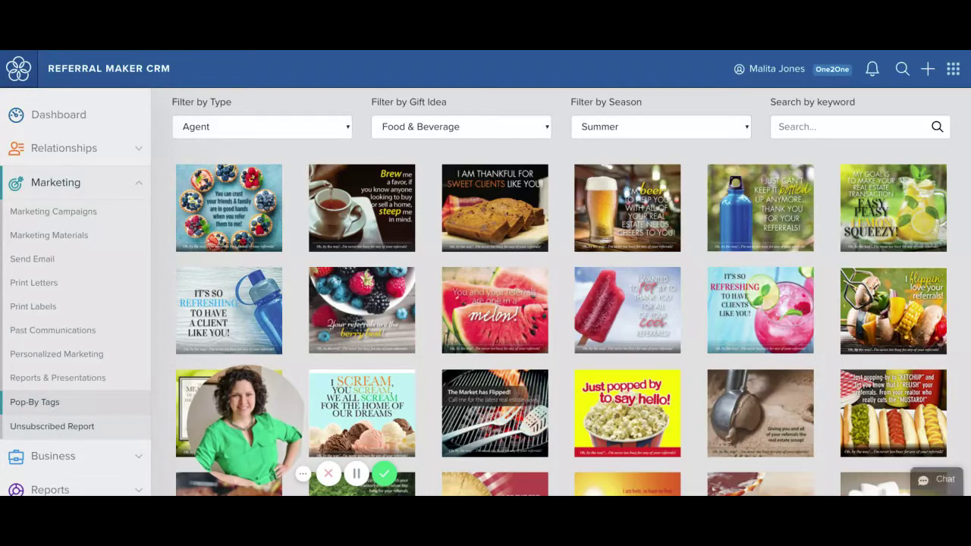
On Send Email, add the Email Blast group as recipients
left_click(66, 264)
left_click_drag(295, 427, 134, 419)
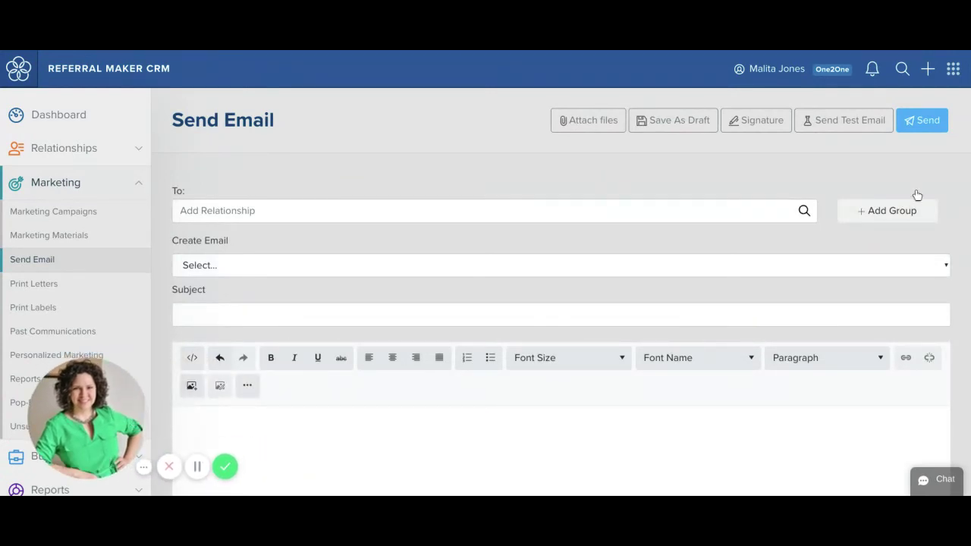
left_click(902, 210)
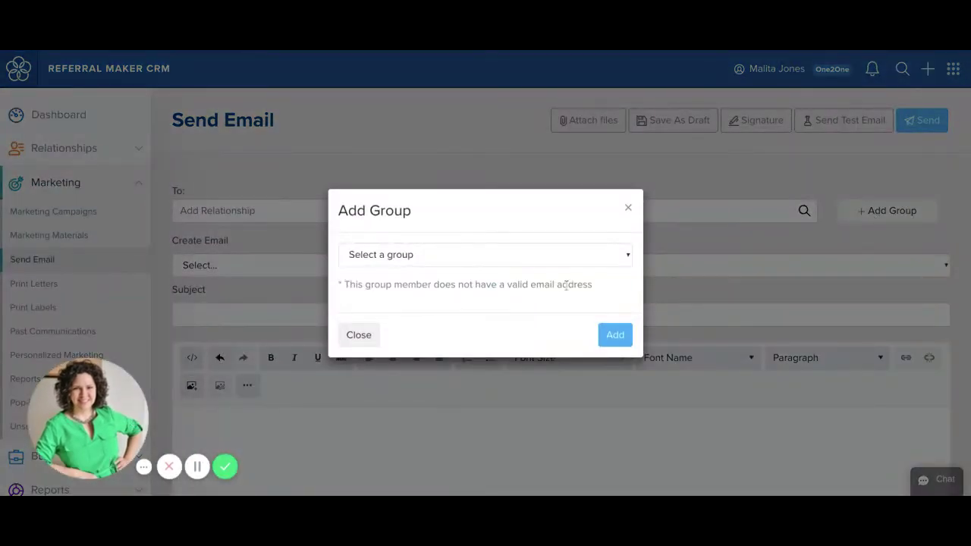
left_click(557, 261)
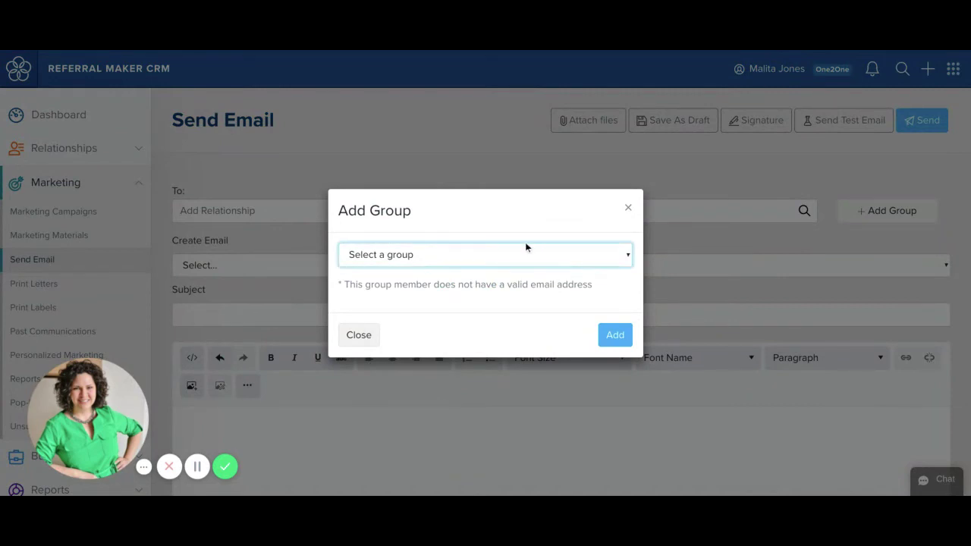
left_click(439, 94)
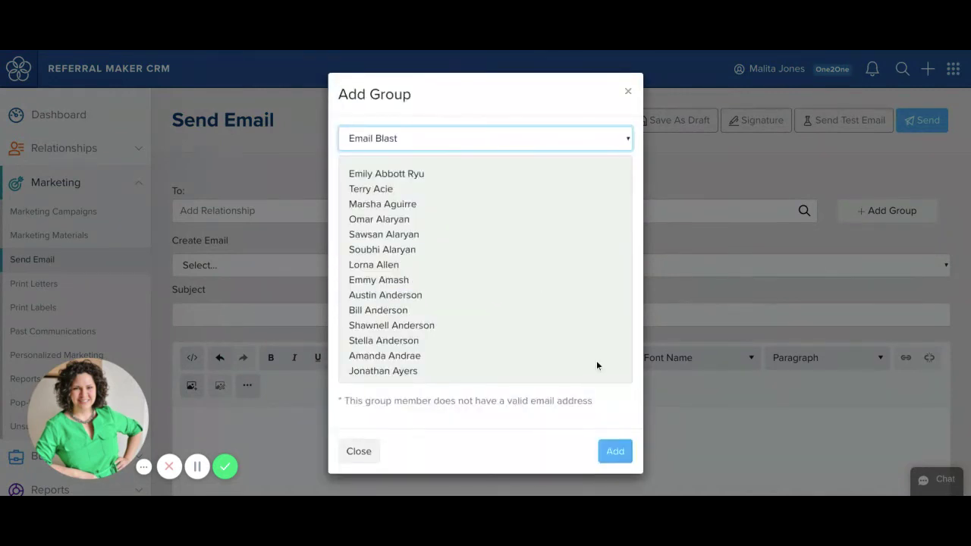
left_click(609, 455)
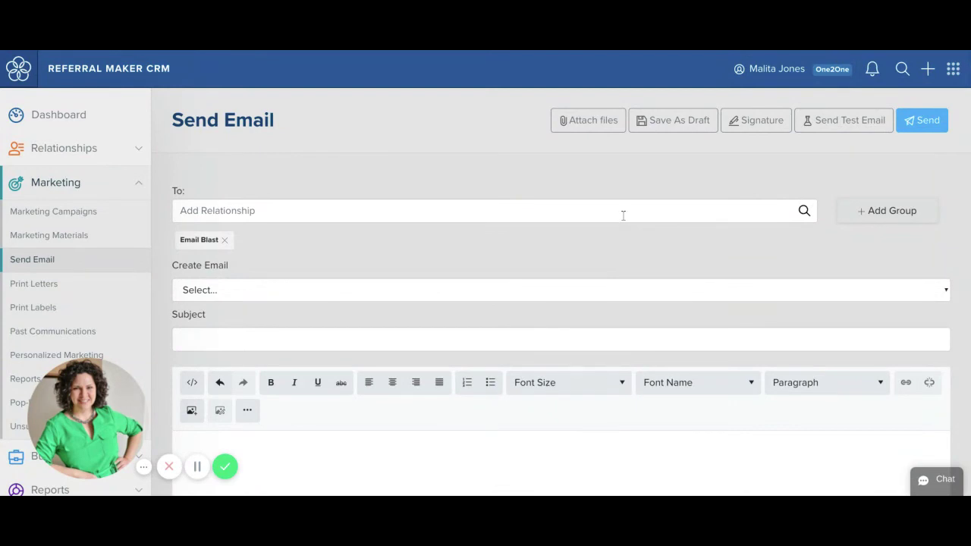
Load the 'Getting Clarity During COVID-19: This Too Shall Pass' template and review its body
left_click(599, 300)
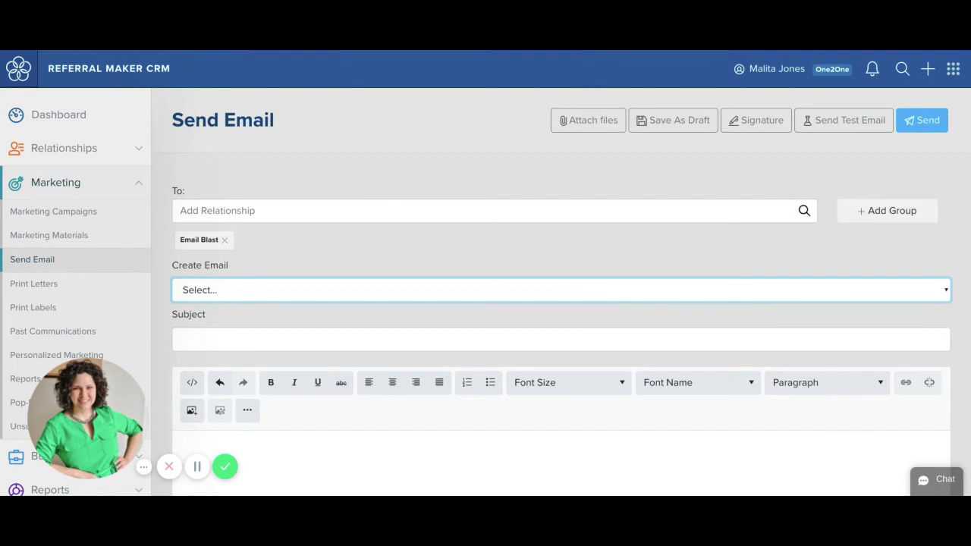
left_click(394, 283)
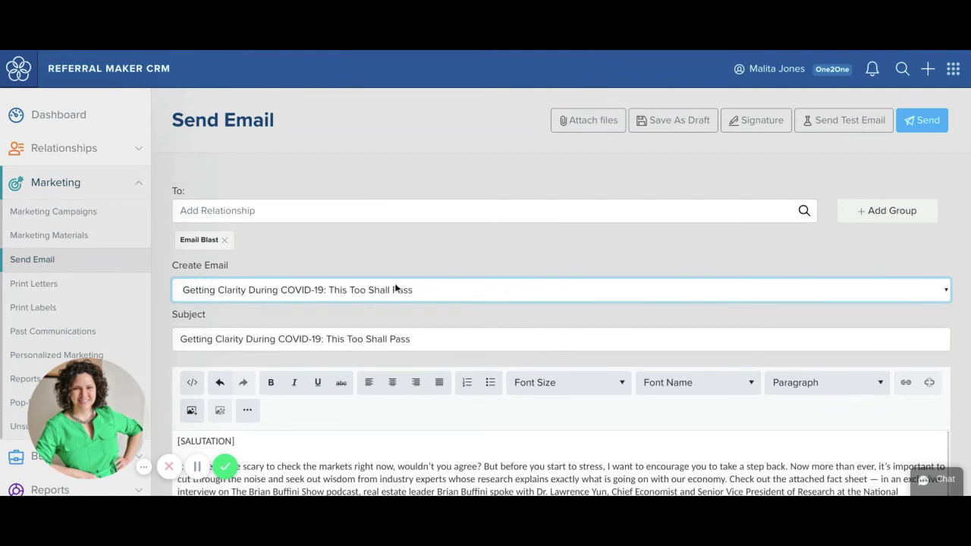
scroll(394, 287, "down", 1)
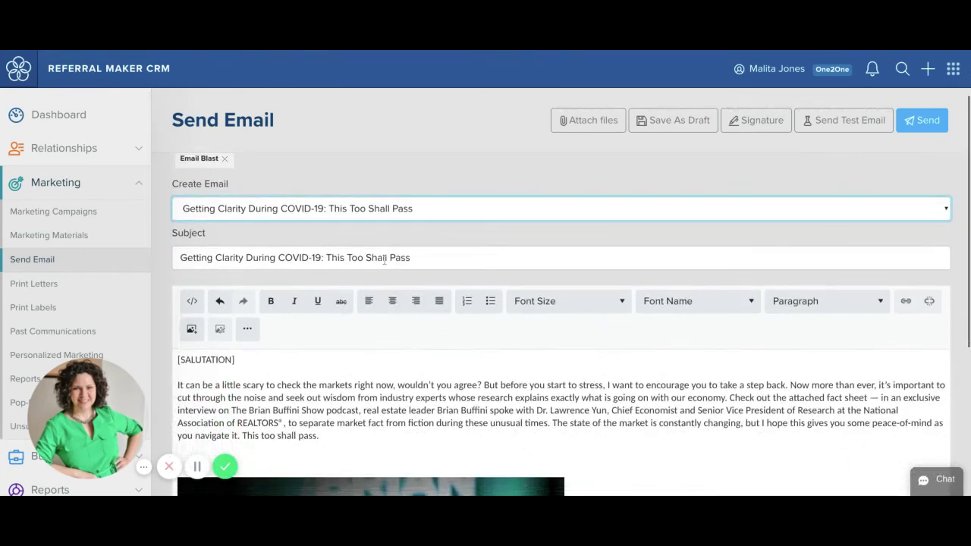
scroll(384, 256, "down", 2)
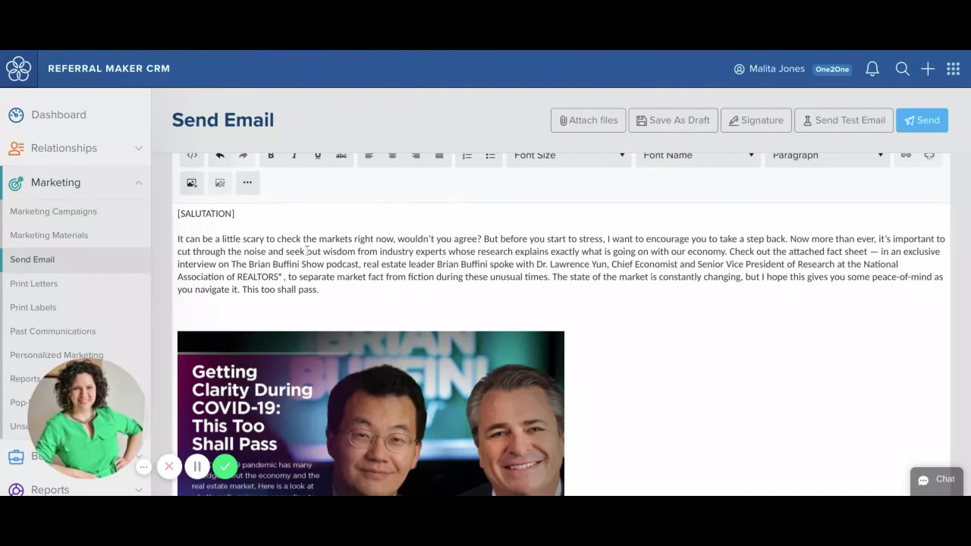
scroll(309, 314, "down", 3)
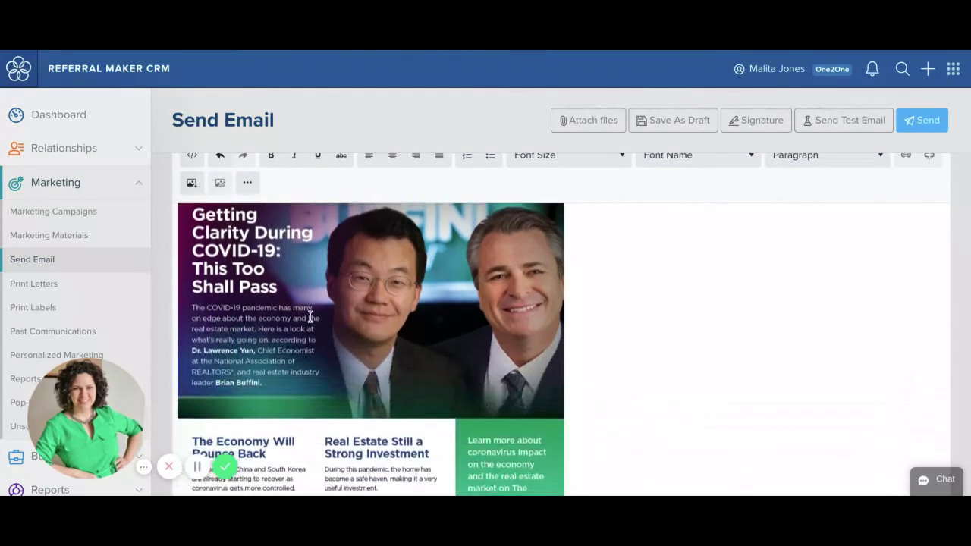
scroll(309, 315, "down", 8)
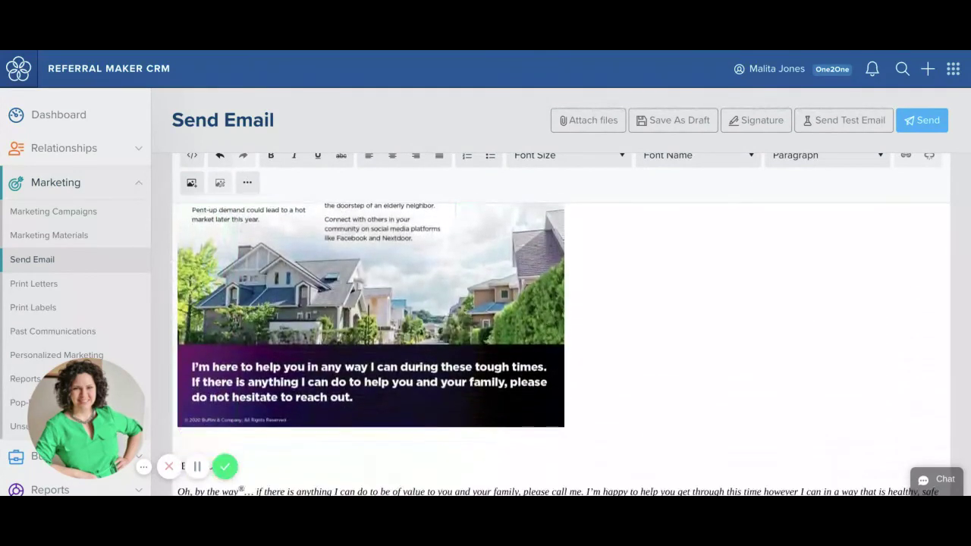
scroll(310, 315, "down", 2)
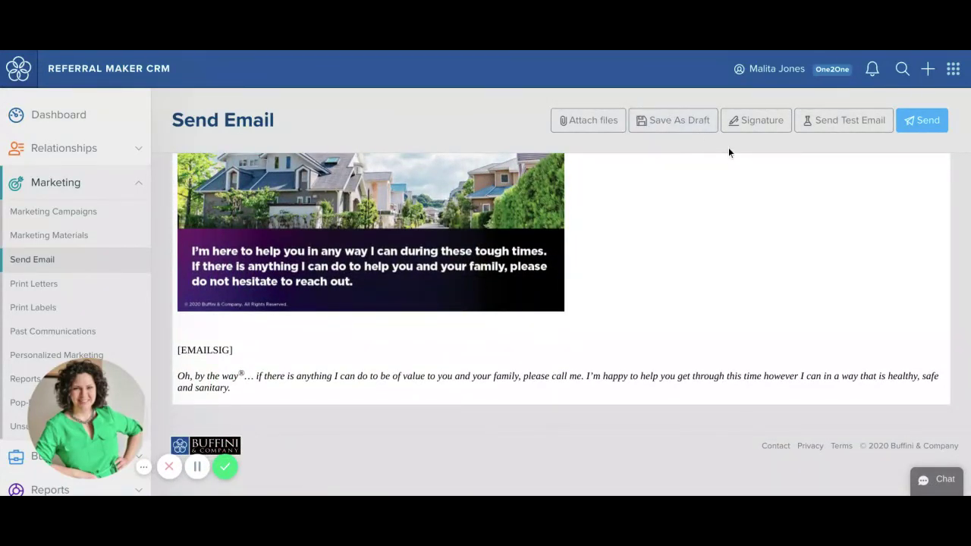
Send a test copy of the email to the prefilled address
left_click(813, 133)
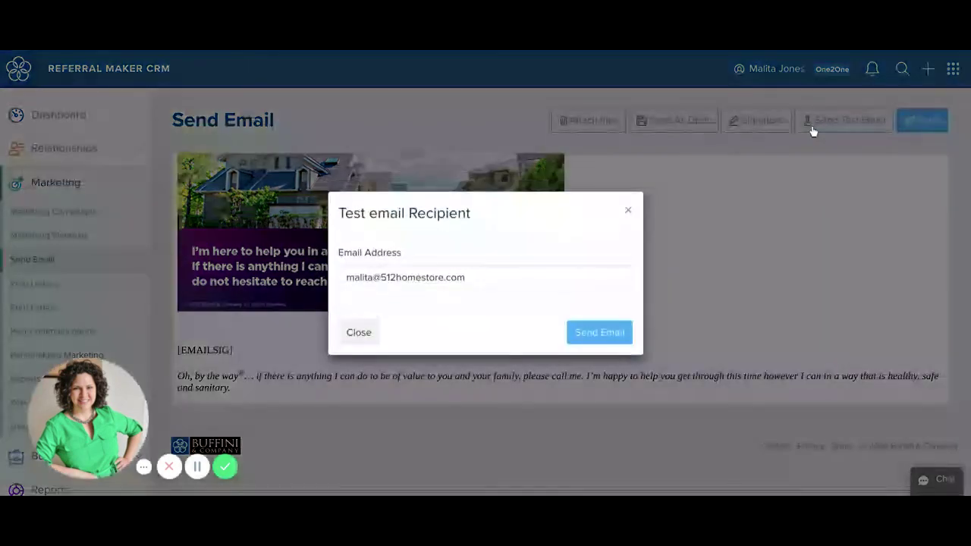
left_click(605, 342)
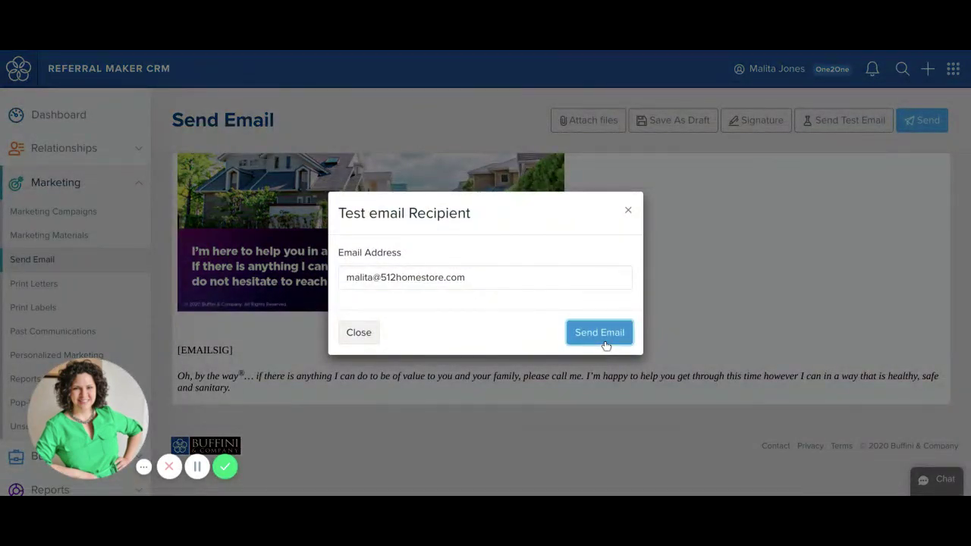